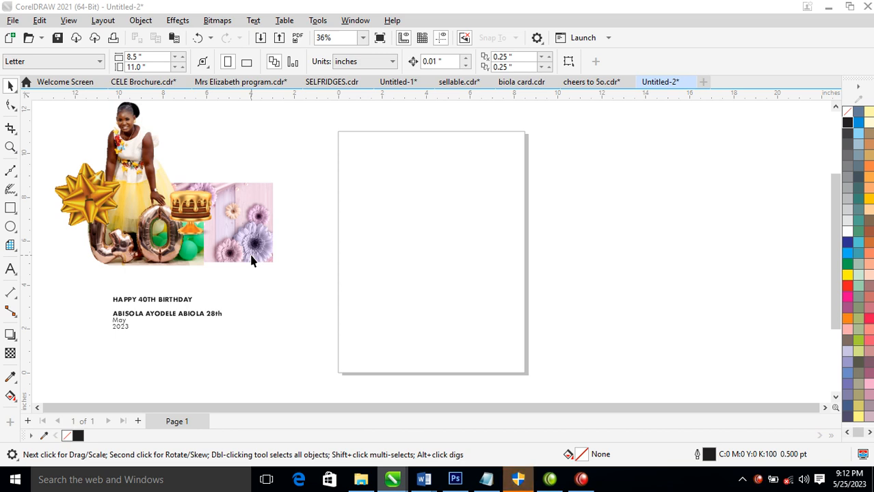
# Set the page size to A4 in landscape orientation.
pyautogui.click(100, 63)
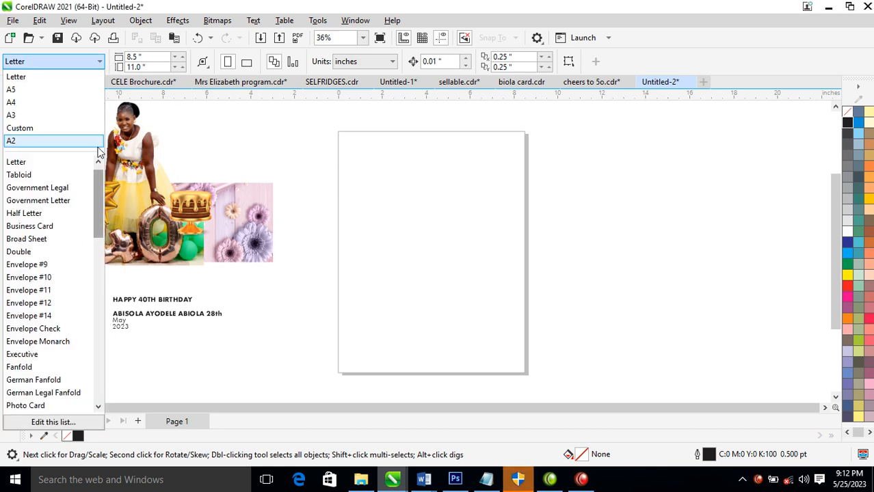
pyautogui.click(19, 102)
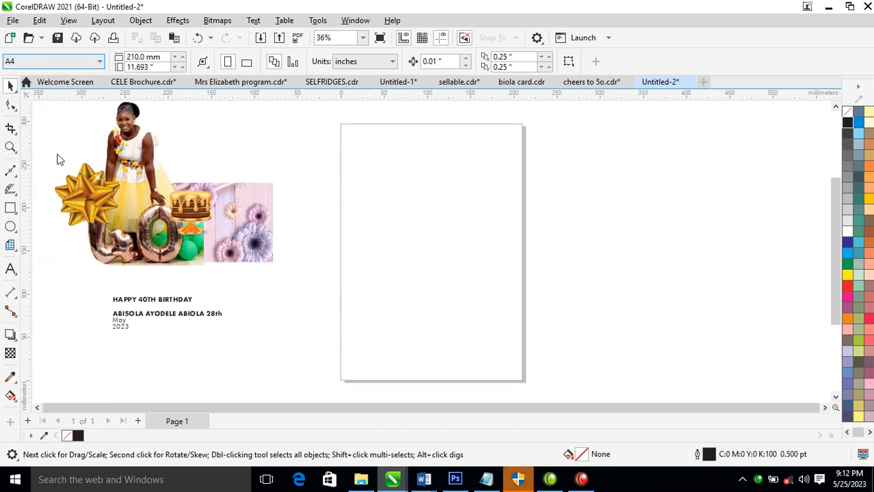
pyautogui.click(246, 63)
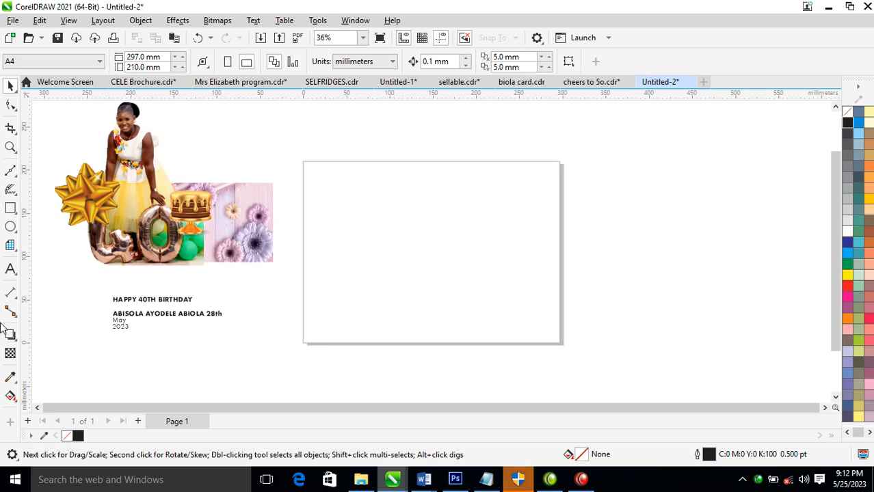
# Draw a rectangle about 297 × 209 mm covering the whole page.
pyautogui.click(11, 209)
pyautogui.moveTo(302, 162); pyautogui.dragTo(559, 344)
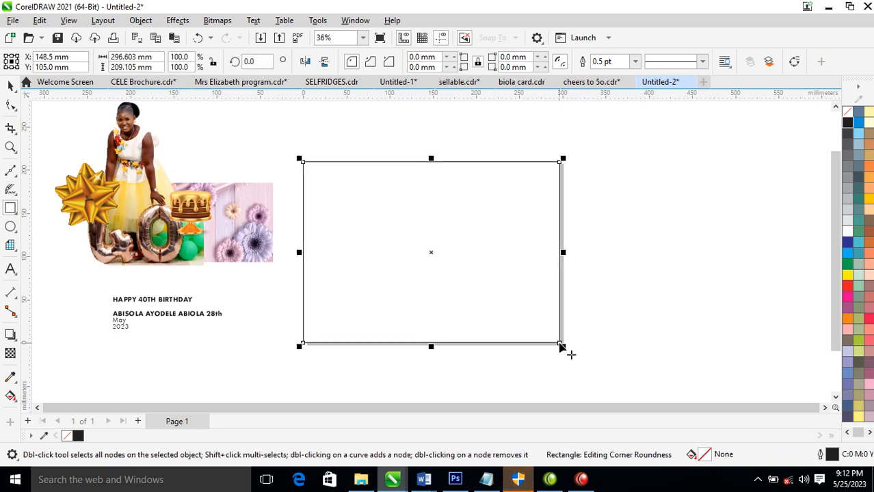
pyautogui.press('space')
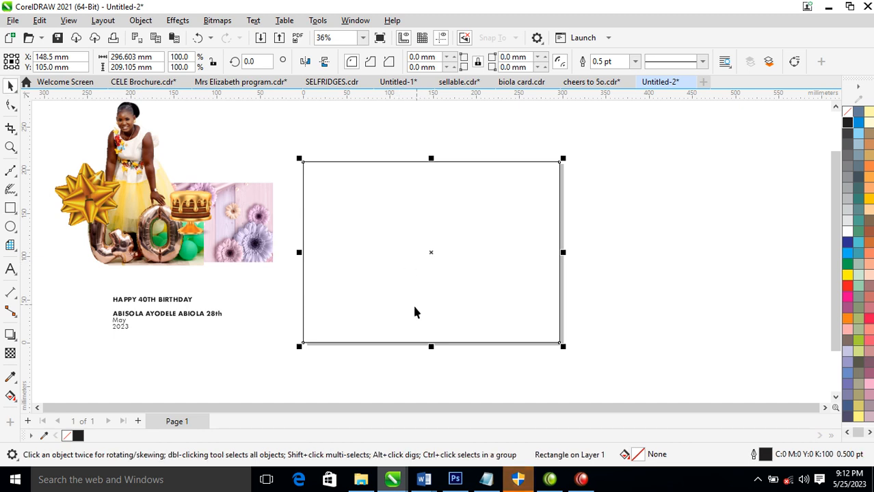
# PowerClip the celebrant's photo inside the page rectangle and reposition it at the rectangle's lower right.
pyautogui.moveTo(146, 166); pyautogui.dragTo(491, 241)
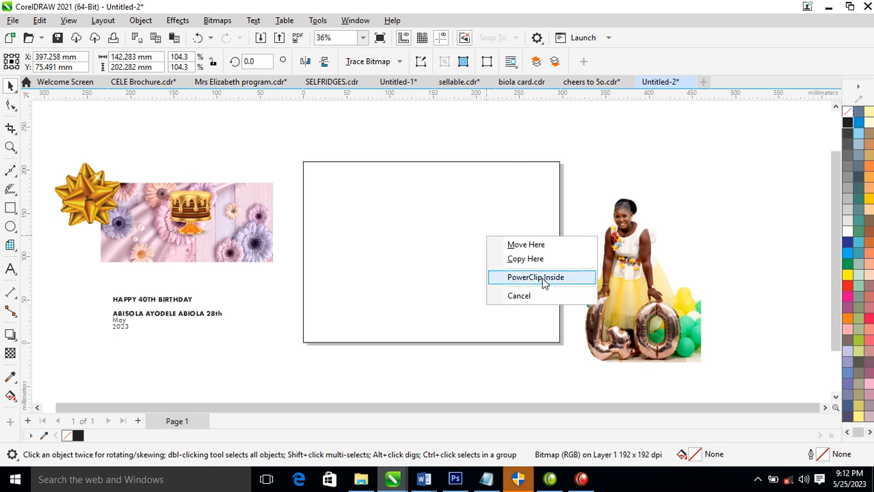
pyautogui.click(542, 279)
pyautogui.click(459, 235)
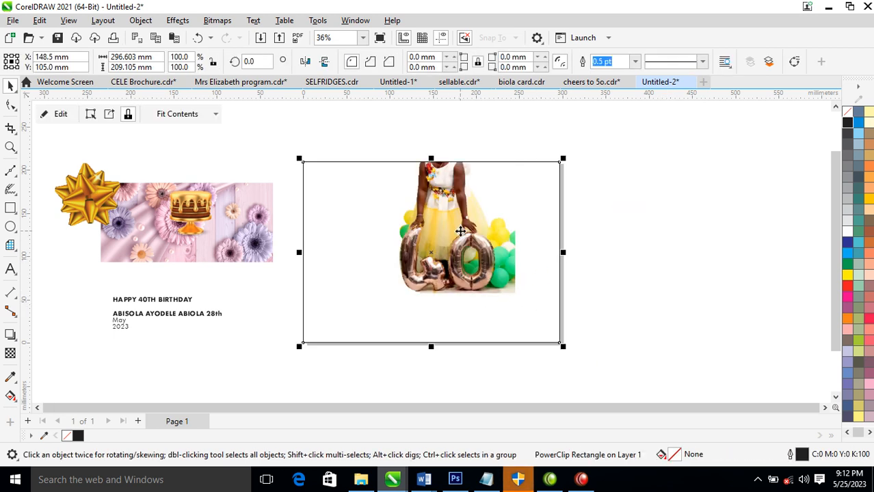
pyautogui.keyDown('ctrl'); pyautogui.click(463, 233); pyautogui.keyUp('ctrl')
pyautogui.click(463, 232)
pyautogui.keyDown('ctrl'); pyautogui.click(464, 230); pyautogui.keyUp('ctrl')
pyautogui.moveTo(463, 222); pyautogui.dragTo(522, 275)
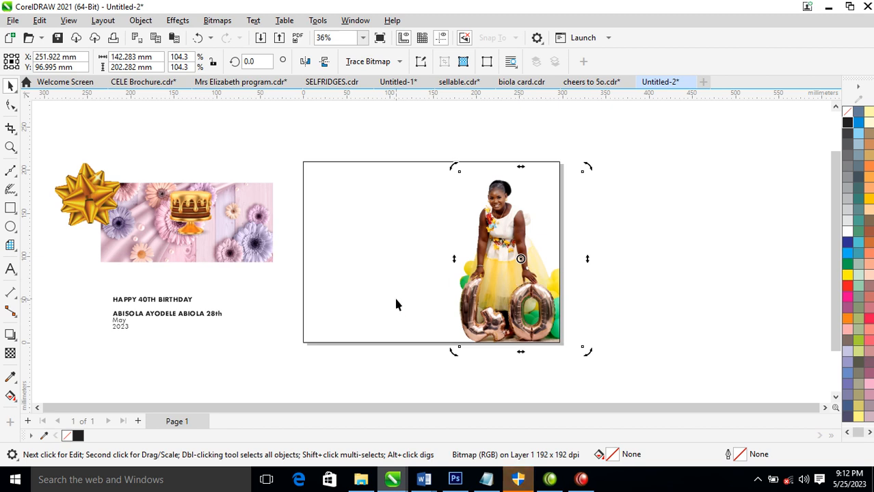
# Draw a circle about 203 mm in diameter and place it beside the celebrant, extending below the page's lower edge.
pyautogui.click(10, 228)
pyautogui.moveTo(338, 198); pyautogui.dragTo(517, 373)
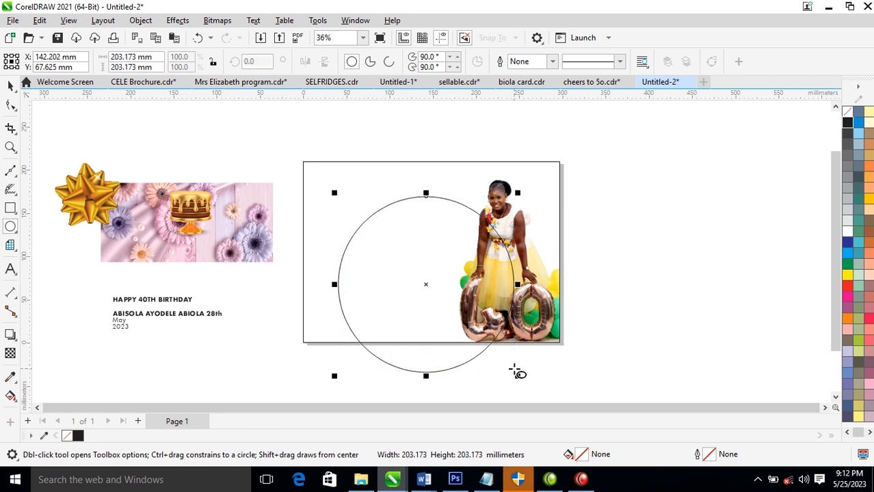
pyautogui.press('space')
pyautogui.moveTo(472, 210); pyautogui.dragTo(443, 205)
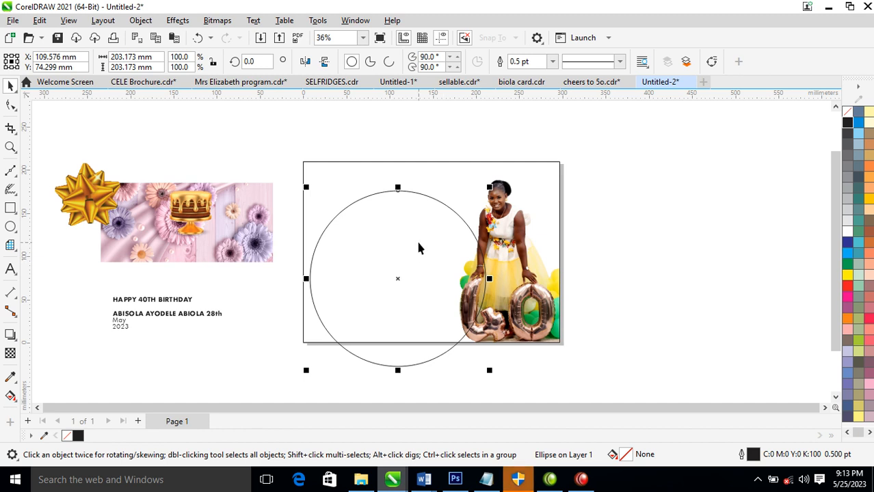
# Fill the large circle with a brown colour sampled from the number 4 balloon in the photo.
pyautogui.click(10, 377)
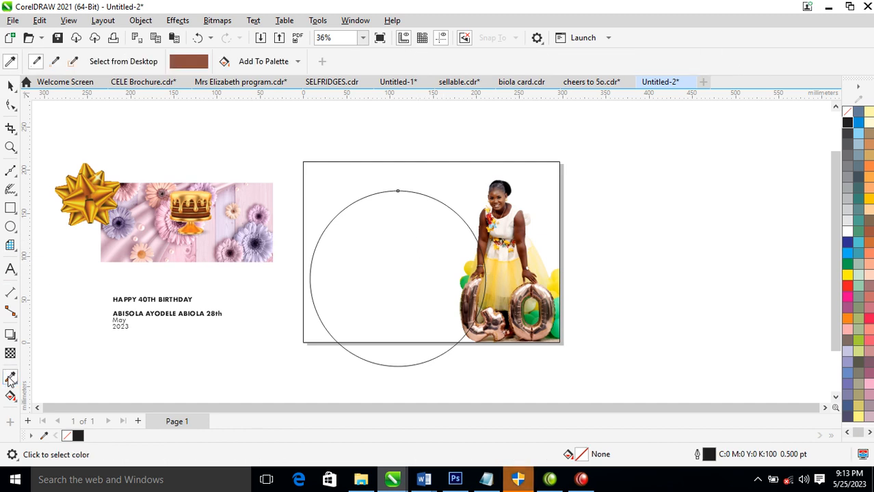
pyautogui.click(478, 295)
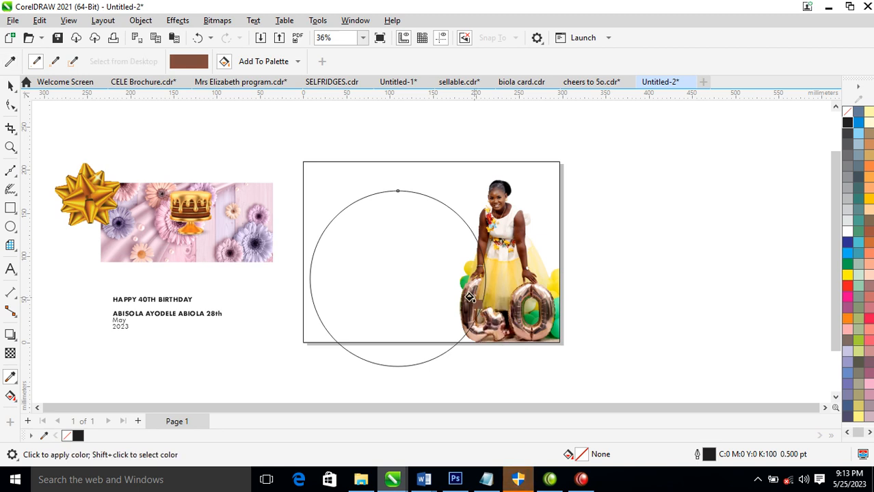
pyautogui.click(382, 234)
pyautogui.press('space')
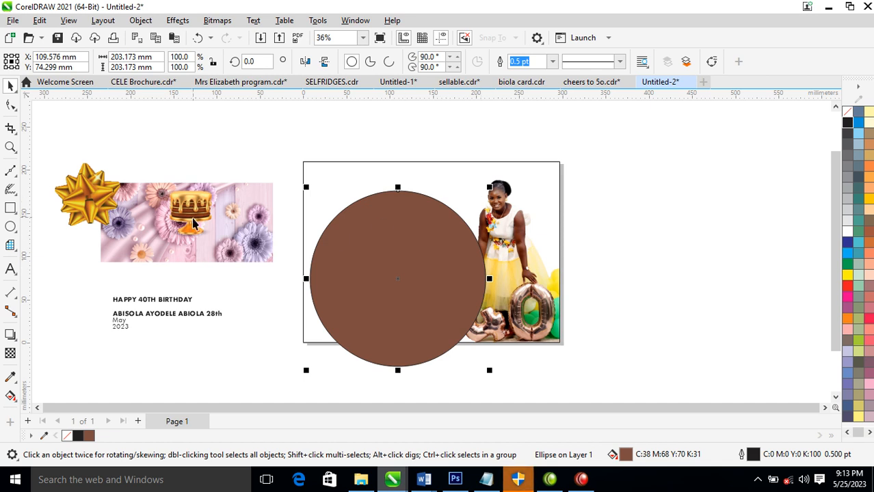
# Move the floral picture up from behind the cake and bow images.
pyautogui.moveTo(250, 225); pyautogui.dragTo(247, 171)
pyautogui.click(247, 204)
pyautogui.moveTo(248, 204); pyautogui.dragTo(262, 157)
pyautogui.click(262, 156)
pyautogui.click(425, 244)
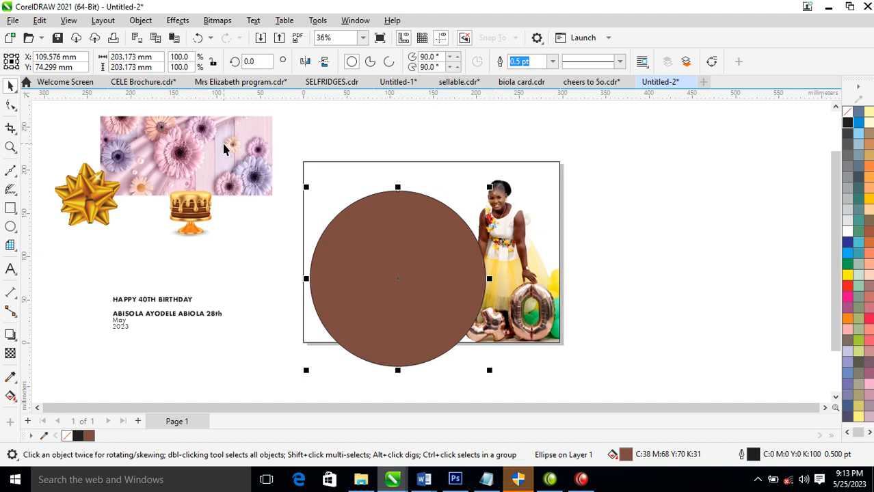
# Move the floral picture closer to the page and convert it to a 200 dpi grayscale bitmap.
pyautogui.moveTo(224, 151); pyautogui.dragTo(281, 181)
pyautogui.click(281, 184)
pyautogui.hotkey('alt', 'b')
pyautogui.press('Return')
pyautogui.click(498, 203)
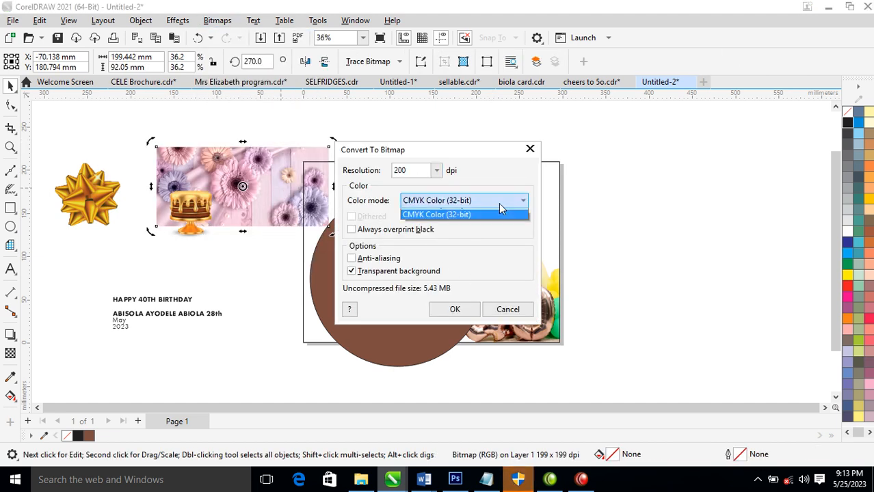
pyautogui.click(437, 231)
pyautogui.click(453, 309)
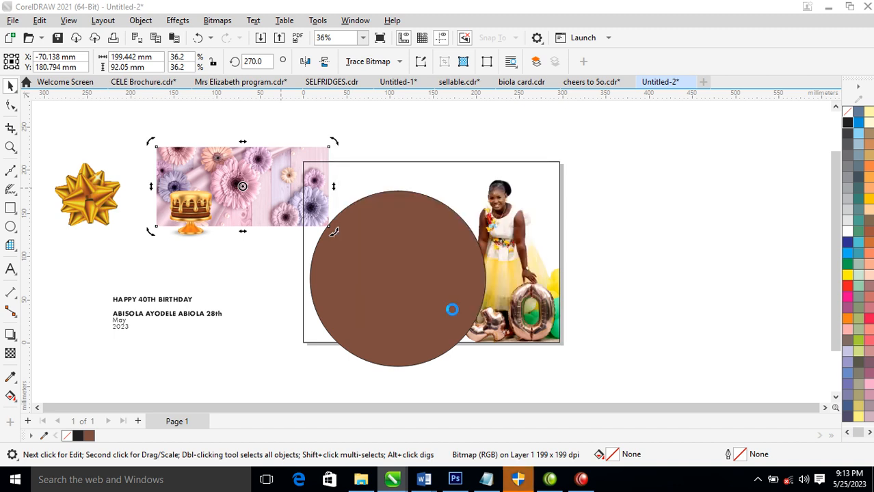
# Place the grayscale floral picture over the brown circle and bring it to the front.
pyautogui.moveTo(281, 187); pyautogui.dragTo(412, 312)
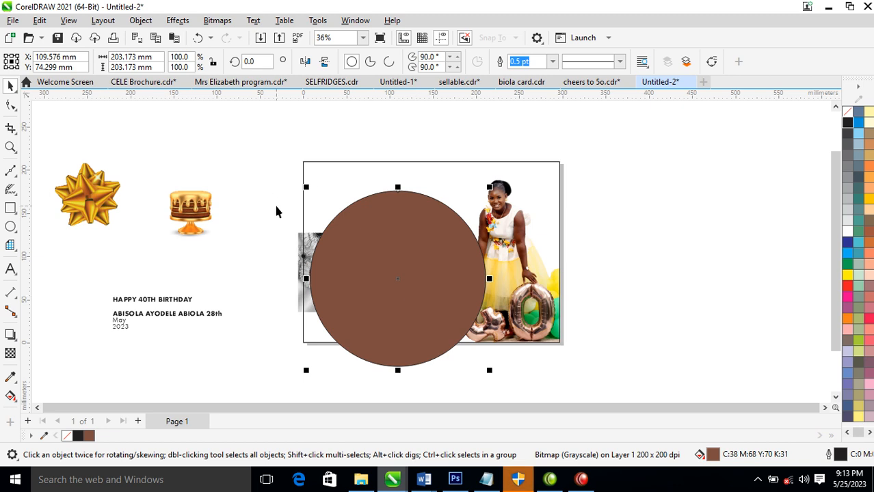
pyautogui.click(301, 239)
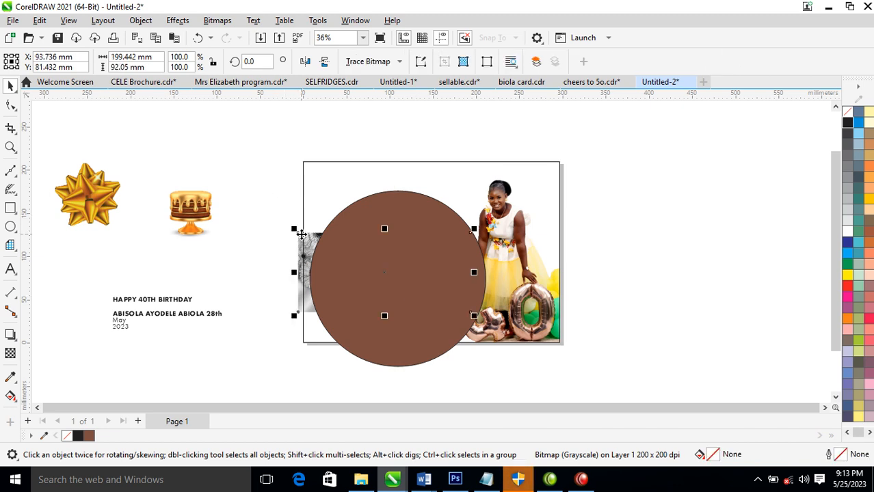
pyautogui.hotkey('shift', 'pageup')
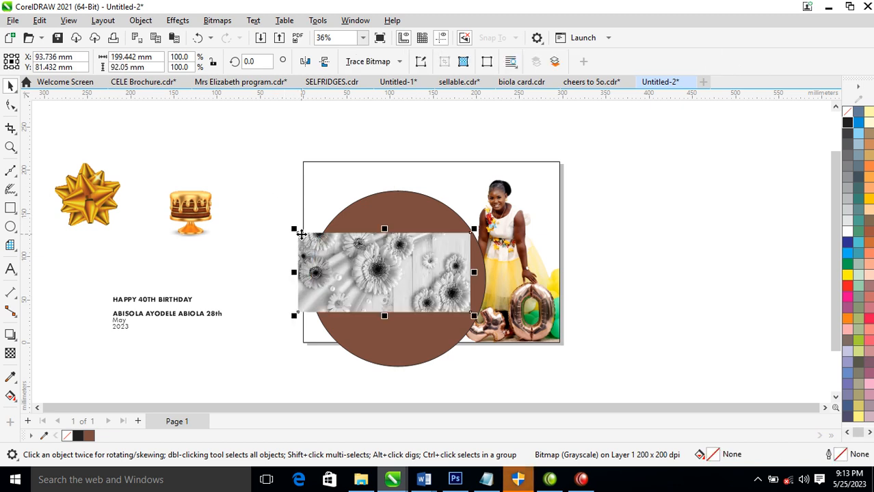
# Try the Multiply merge mode on the floral picture, settling on Subtract.
pyautogui.click(9, 354)
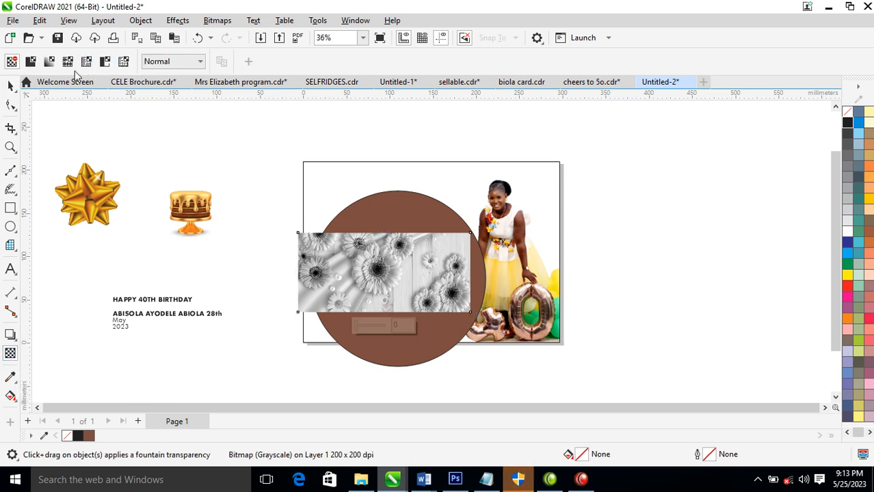
pyautogui.click(201, 63)
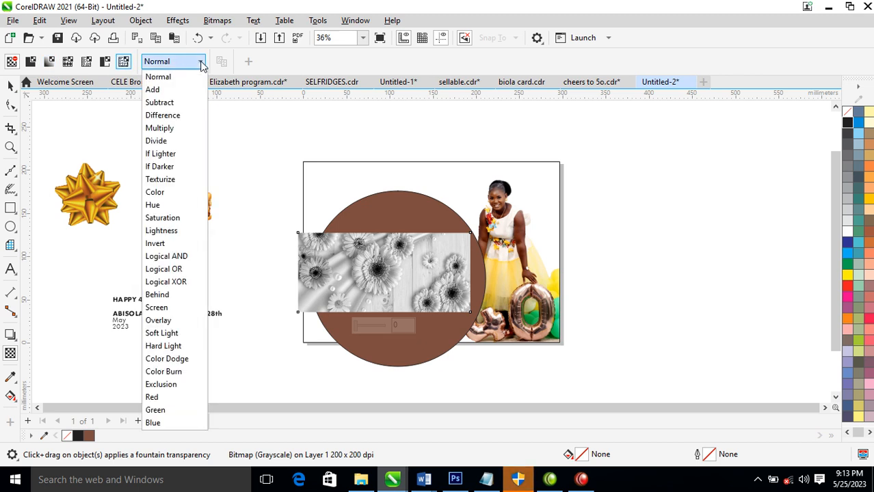
pyautogui.click(162, 128)
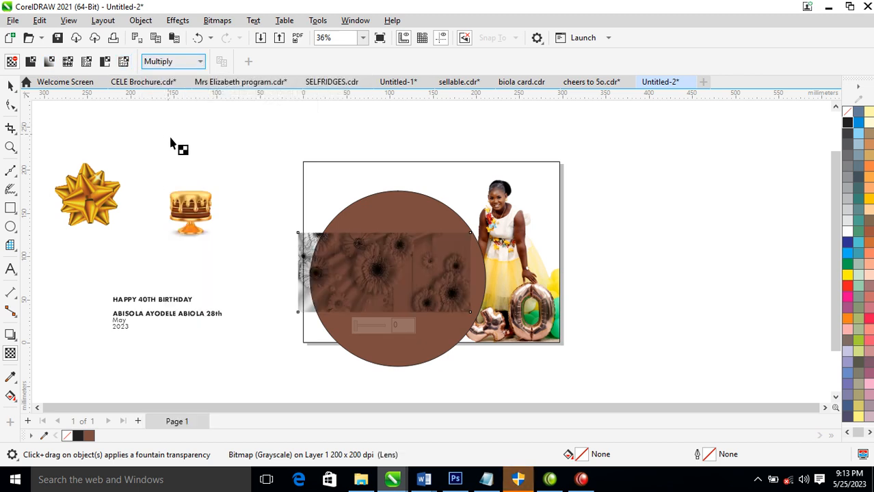
pyautogui.click(200, 62)
pyautogui.click(171, 103)
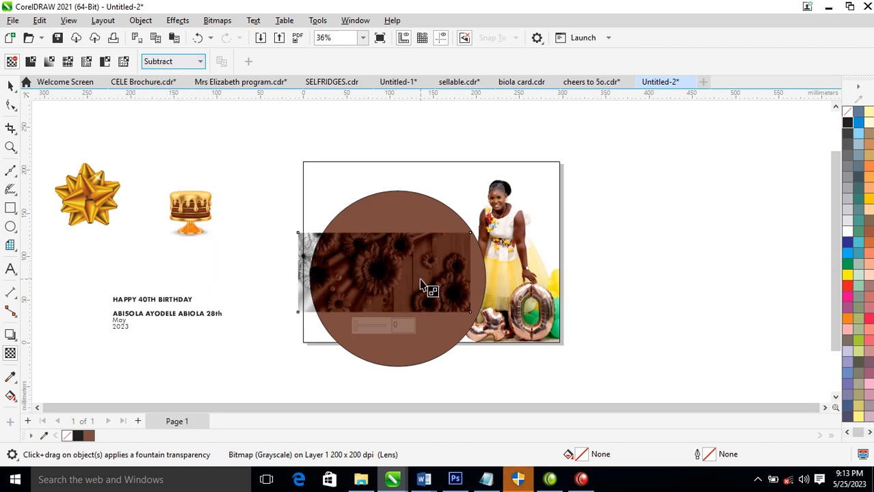
# PowerClip the floral picture inside the brown circle and enlarge it to about 453 × 209 mm to cover the circle.
pyautogui.click(10, 86)
pyautogui.moveTo(393, 259); pyautogui.dragTo(395, 201)
pyautogui.click(428, 242)
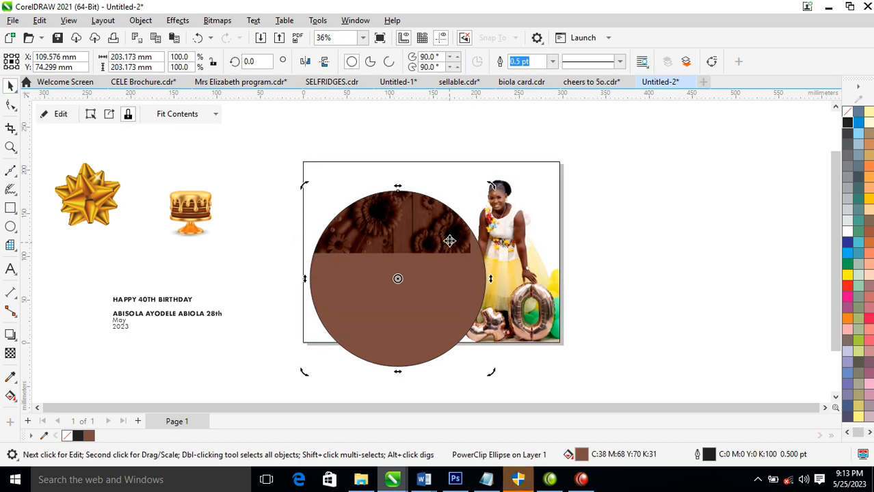
pyautogui.click(420, 236)
pyautogui.moveTo(478, 260); pyautogui.dragTo(584, 345)
pyautogui.moveTo(429, 259); pyautogui.dragTo(420, 330)
pyautogui.click(445, 301)
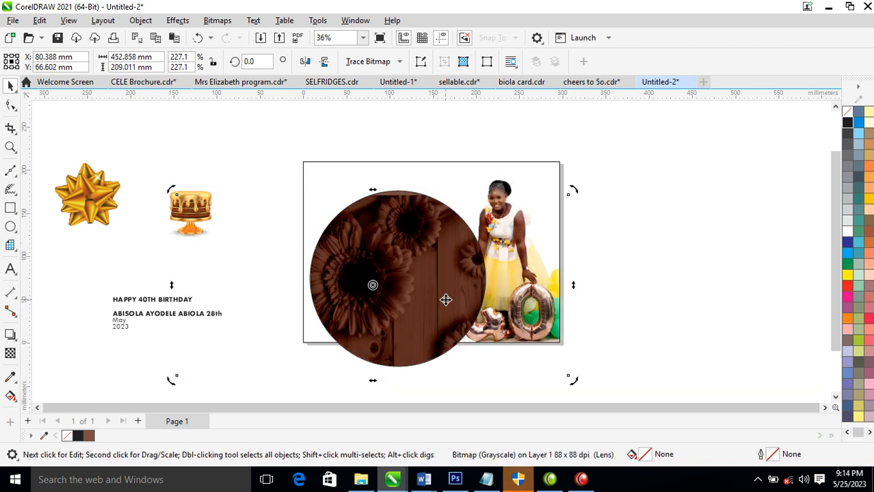
# Apply a uniform transparency of 50 to the floral picture inside the brown circle.
pyautogui.click(10, 353)
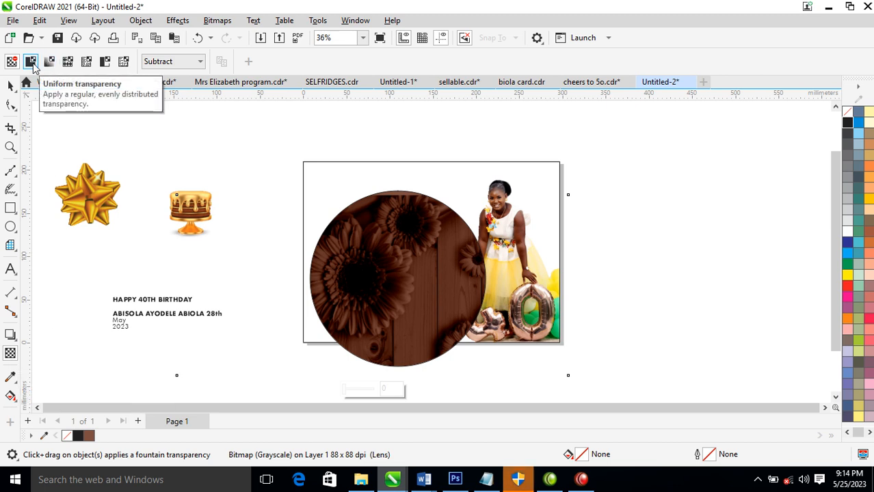
pyautogui.click(31, 62)
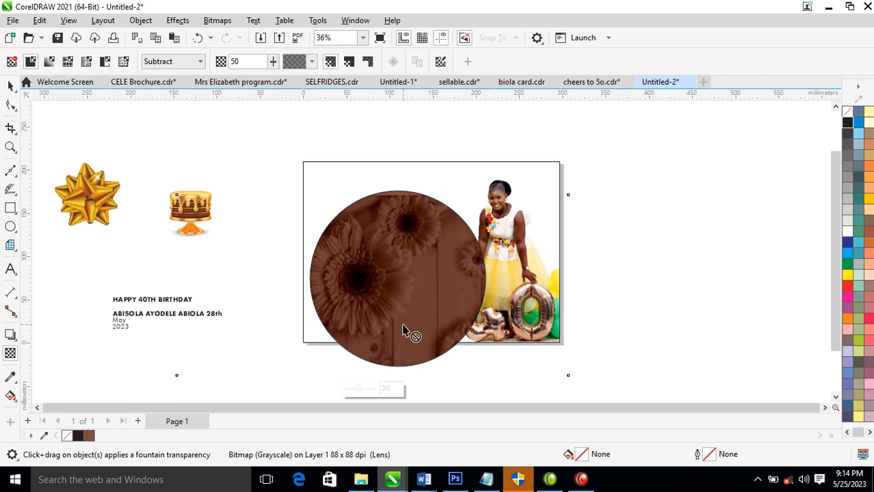
pyautogui.doubleClick(10, 86)
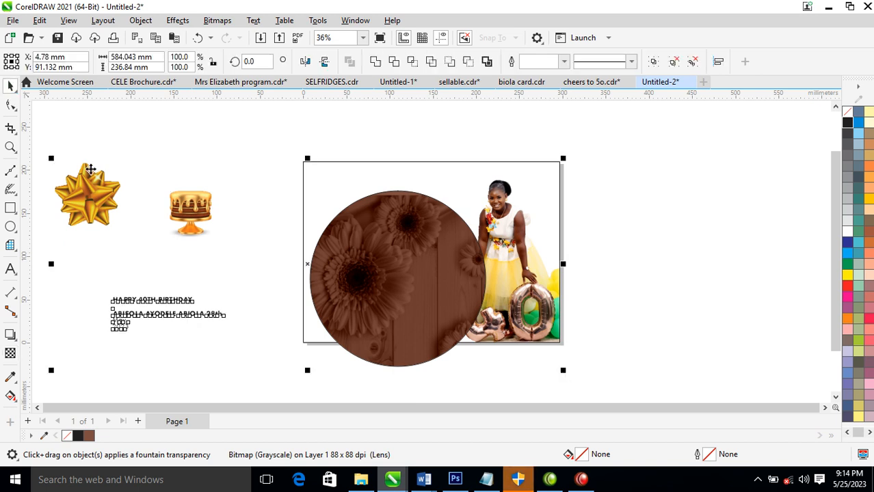
pyautogui.click(636, 245)
# Edit the brown circle's PowerClip contents and shift the floral picture slightly upward to fill the circle's top.
pyautogui.click(445, 242)
pyautogui.doubleClick(477, 217)
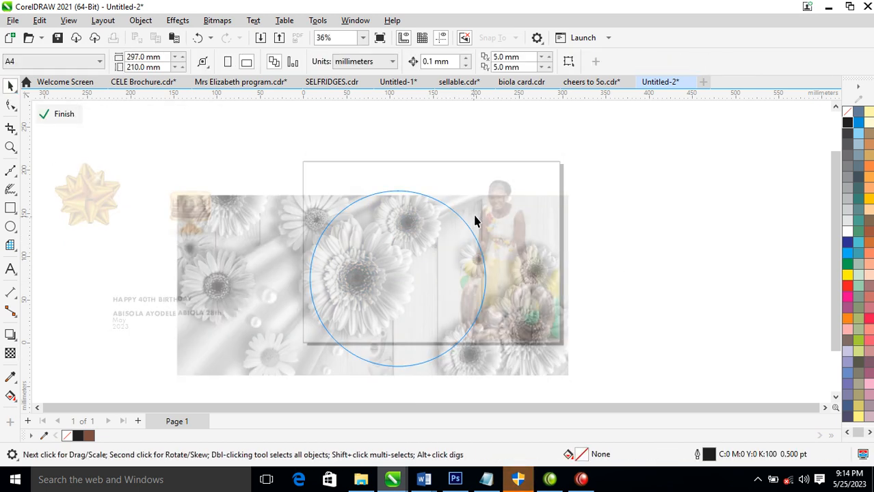
pyautogui.keyDown('ctrl'); pyautogui.click(685, 196); pyautogui.keyUp('ctrl')
pyautogui.keyDown('alt'); pyautogui.click(425, 254); pyautogui.keyUp('alt')
pyautogui.moveTo(425, 267); pyautogui.dragTo(426, 268)
pyautogui.click(653, 217)
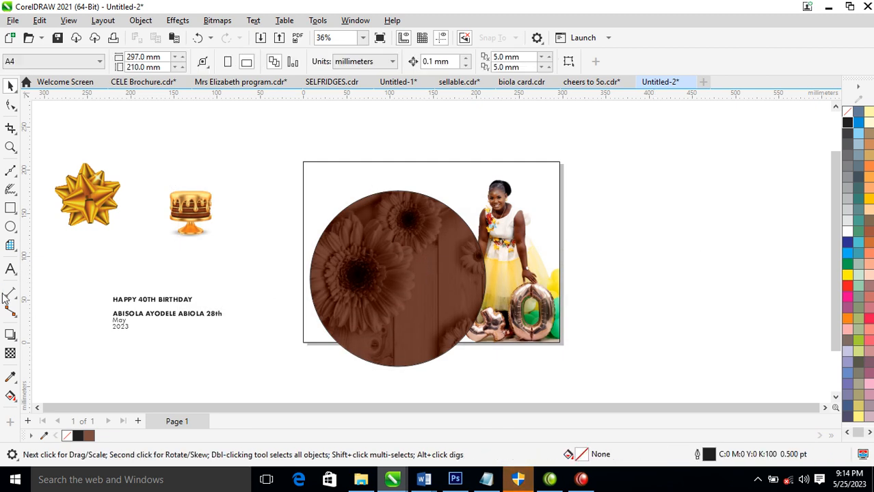
# Draw a circle about 182 mm in diameter within the brown circle and give it a white 2 pt outline.
pyautogui.click(11, 226)
pyautogui.moveTo(319, 199); pyautogui.dragTo(481, 358)
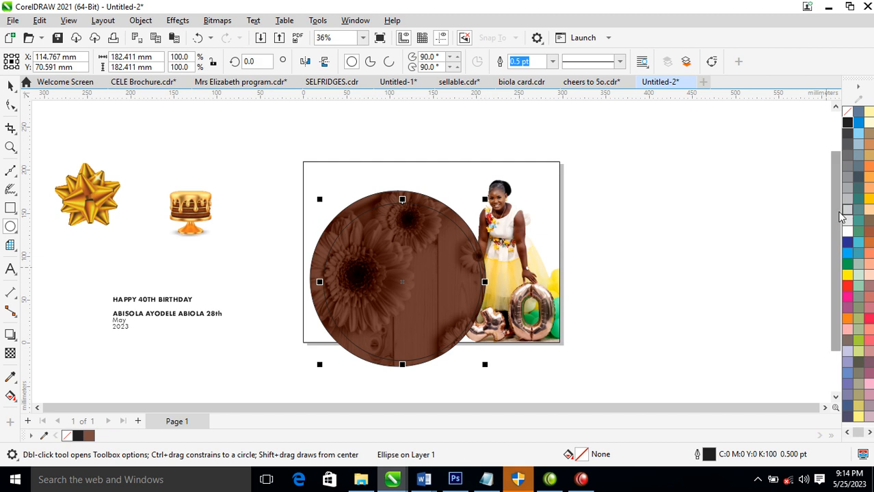
pyautogui.rightClick(852, 234)
pyautogui.click(841, 241)
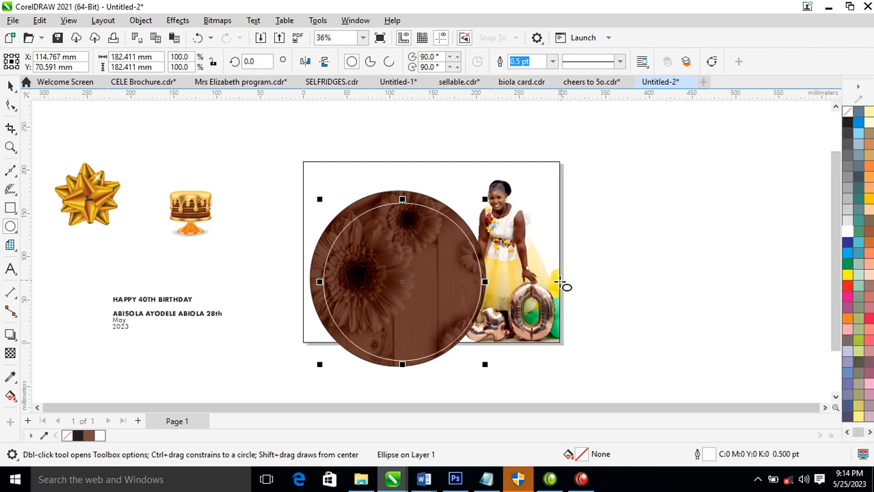
pyautogui.press('F12')
pyautogui.write('2.')
pyautogui.press('Return')
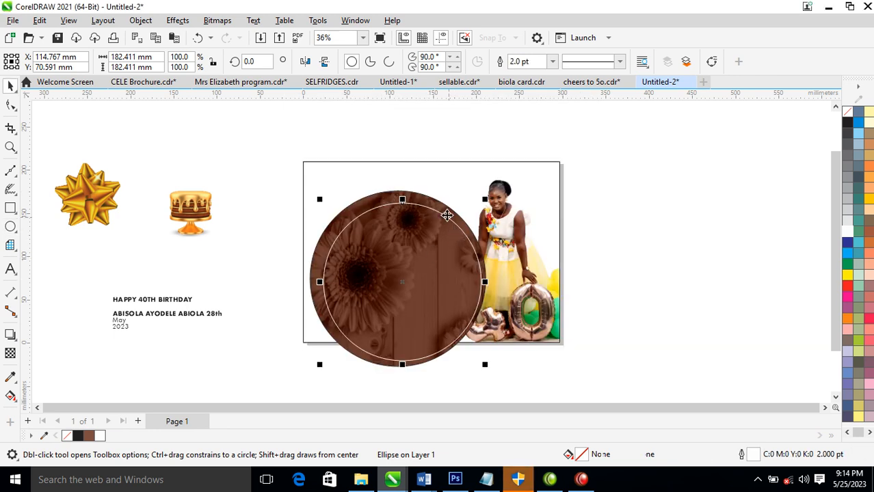
# Align the white outlined circle to the brown circle's centre, both horizontally and vertically.
pyautogui.press('space')
pyautogui.keyDown('shift'); pyautogui.click(436, 203); pyautogui.keyUp('shift')
pyautogui.press('c')
pyautogui.press('e')
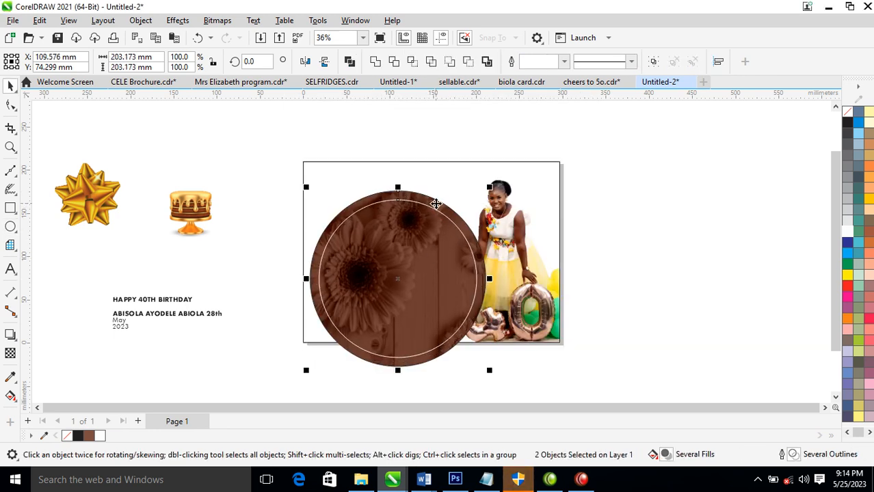
pyautogui.click(649, 274)
pyautogui.doubleClick(438, 217)
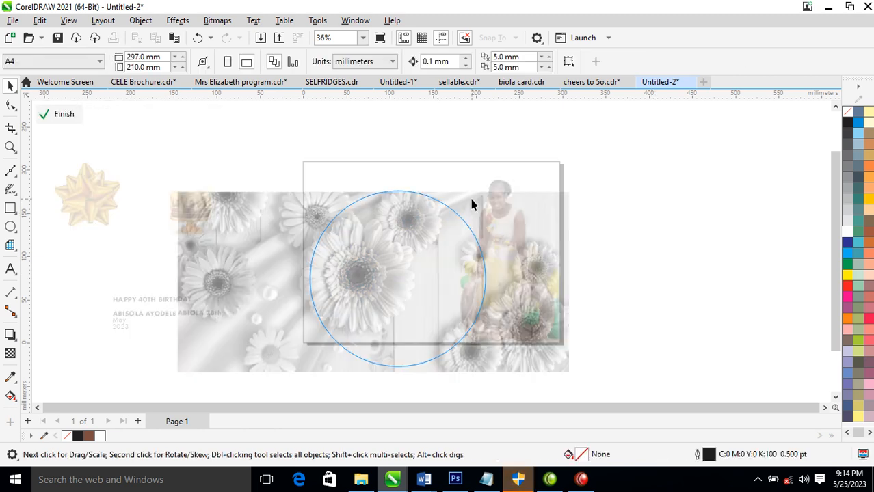
pyautogui.keyDown('ctrl'); pyautogui.click(552, 238); pyautogui.keyUp('ctrl')
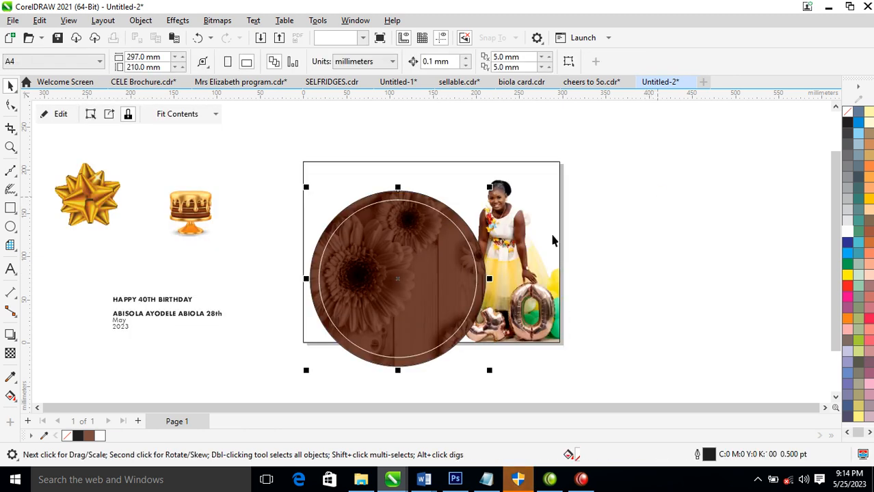
# Enlarge the white outlined circle from its centre to about 191 mm in diameter, close to the brown circle's edge.
pyautogui.click(479, 235)
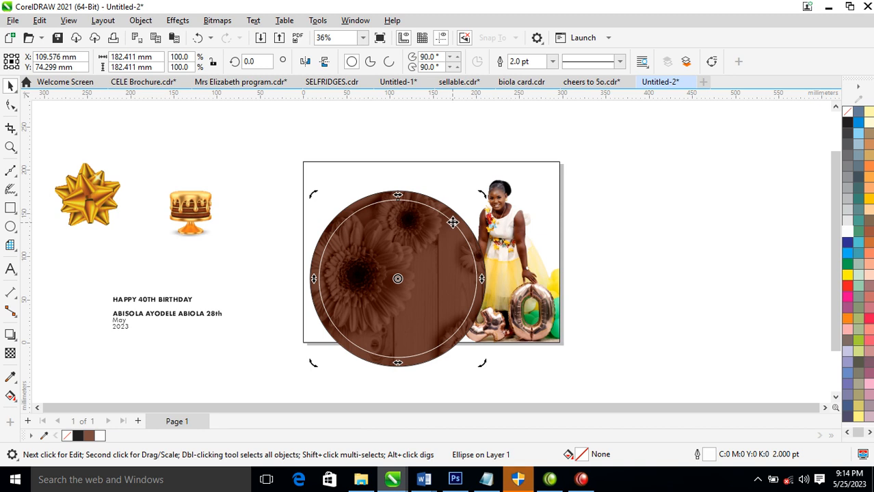
pyautogui.click(453, 223)
pyautogui.click(462, 233)
pyautogui.click(465, 235)
pyautogui.moveTo(483, 195); pyautogui.dragTo(484, 192)
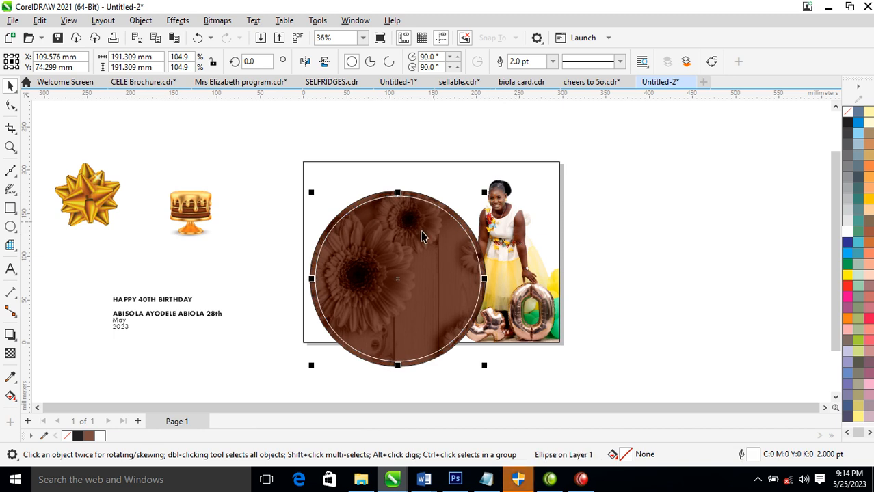
# Group the brown circle with the white outlined circle and place the group inside the page-sized PowerClip frame.
pyautogui.moveTo(288, 155); pyautogui.dragTo(534, 372)
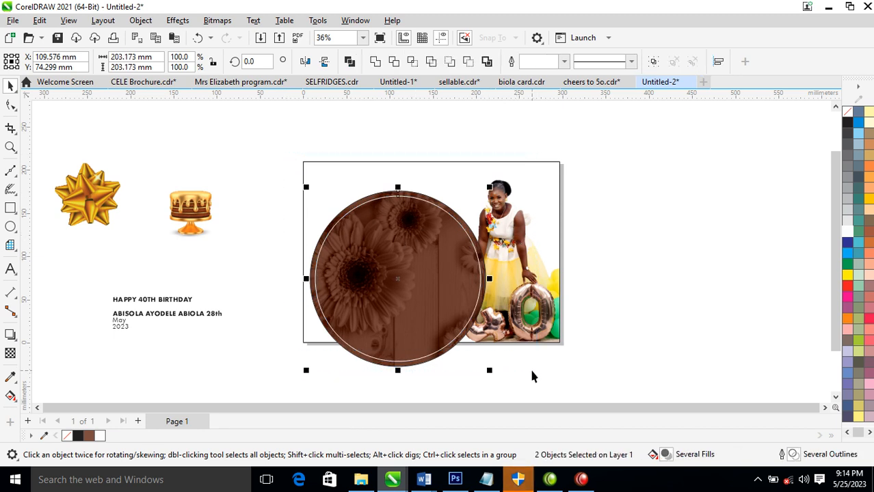
pyautogui.hotkey('ctrl', 'g')
pyautogui.moveTo(431, 258); pyautogui.dragTo(510, 197)
pyautogui.click(578, 284)
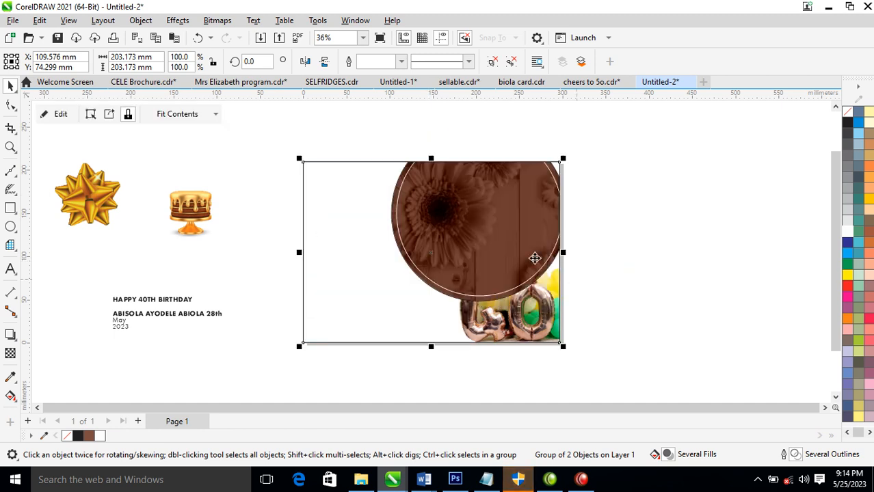
# Reposition the circle group inside the page frame so its bottom is cropped, and place it behind the celebrant's photo.
pyautogui.keyDown('ctrl'); pyautogui.click(489, 205); pyautogui.keyUp('ctrl')
pyautogui.click(509, 214)
pyautogui.keyDown('ctrl'); pyautogui.click(511, 215); pyautogui.keyUp('ctrl')
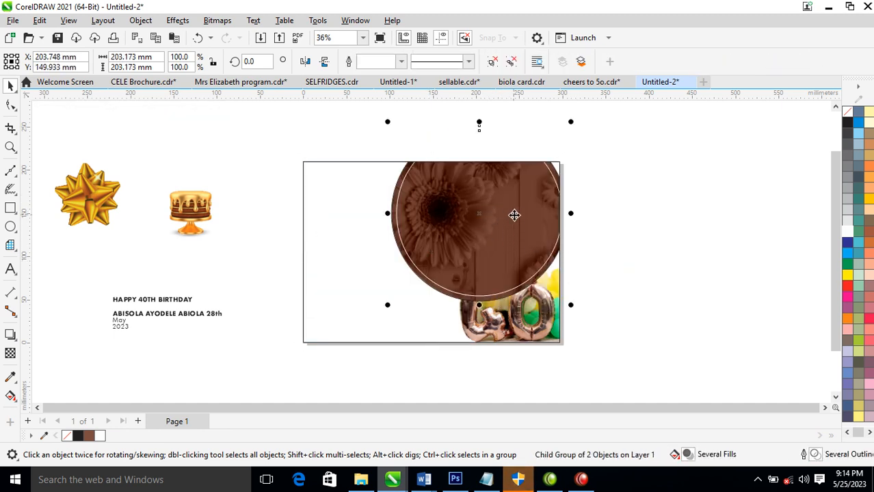
pyautogui.moveTo(524, 204); pyautogui.dragTo(457, 263)
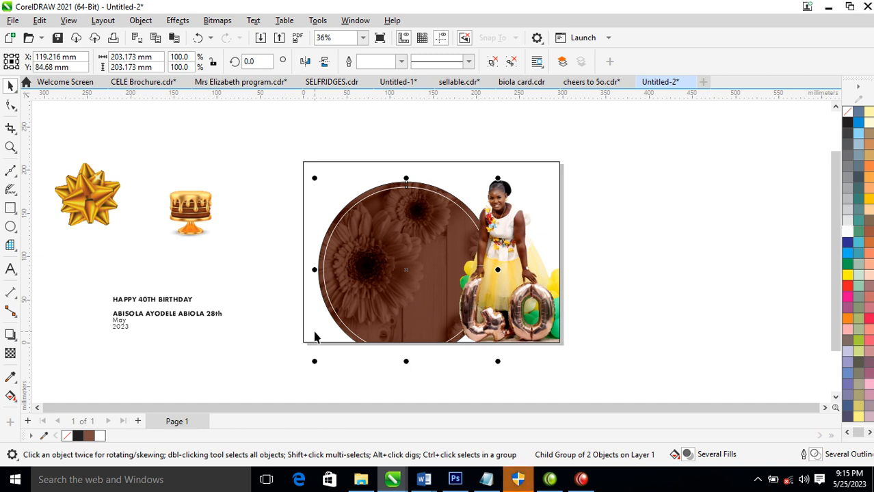
# Move the birthday text block onto the brown circle and fill it with white.
pyautogui.click(143, 309)
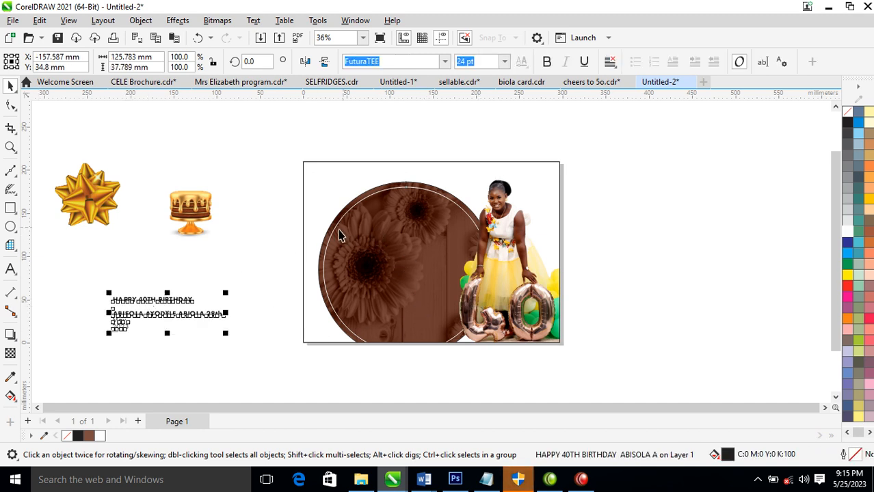
pyautogui.moveTo(168, 299); pyautogui.dragTo(423, 231)
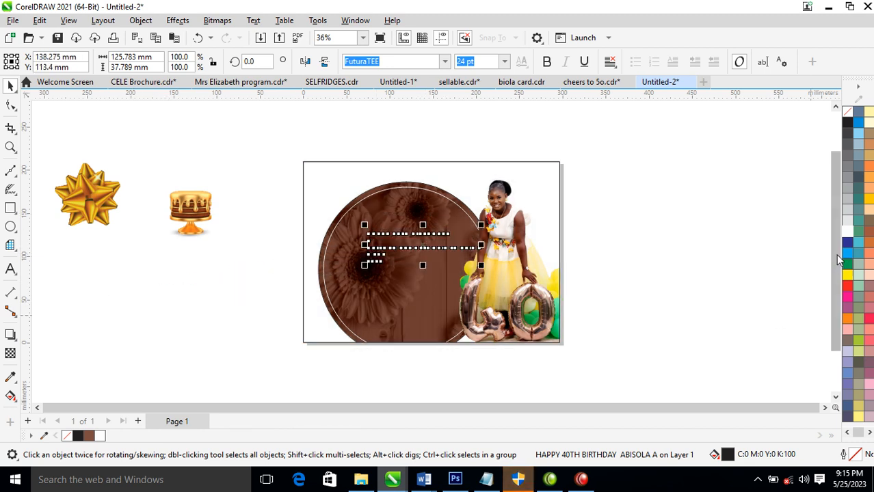
pyautogui.click(846, 232)
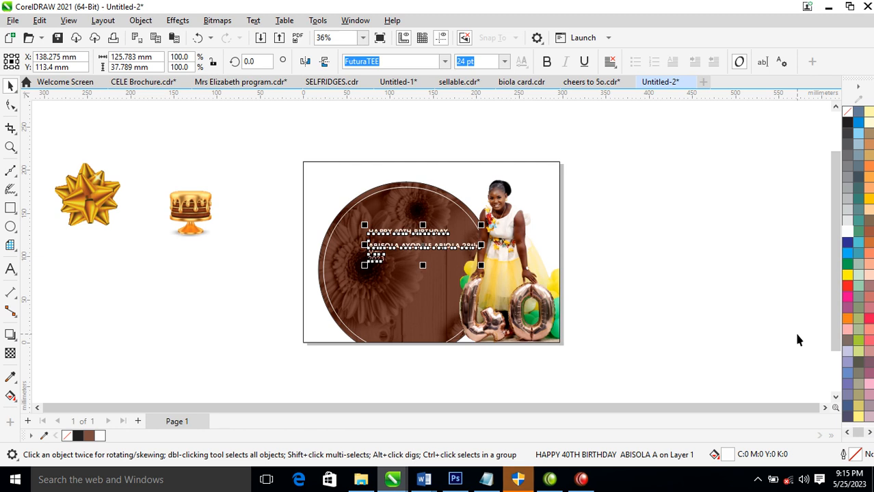
# Break the text block into separate lines and move the celebrant's name line to the lower part of the circle.
pyautogui.press('Tab')
pyautogui.press('z')
pyautogui.moveTo(312, 176); pyautogui.dragTo(562, 370)
pyautogui.moveTo(422, 227); pyautogui.dragTo(405, 320)
pyautogui.moveTo(96, 212); pyautogui.dragTo(340, 241)
pyautogui.click(340, 243)
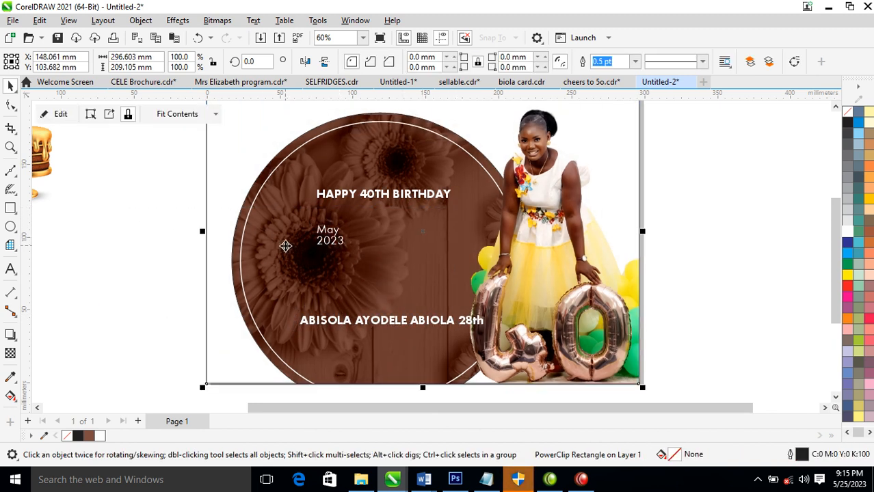
pyautogui.moveTo(285, 246); pyautogui.dragTo(279, 254)
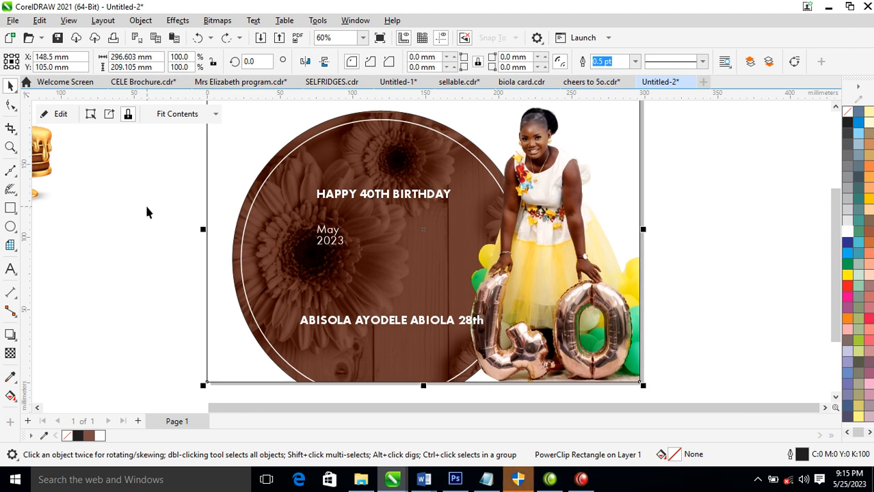
# Move the "May" and "2023" lines together below the celebrant's name line near the page's bottom edge.
pyautogui.scroll(-4, 145, 205)
pyautogui.moveTo(146, 232); pyautogui.dragTo(95, 321)
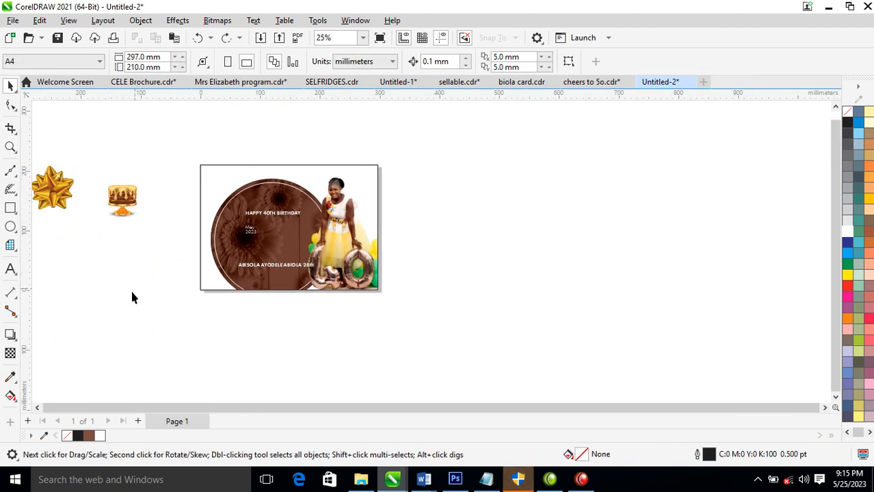
pyautogui.moveTo(179, 221); pyautogui.dragTo(251, 272)
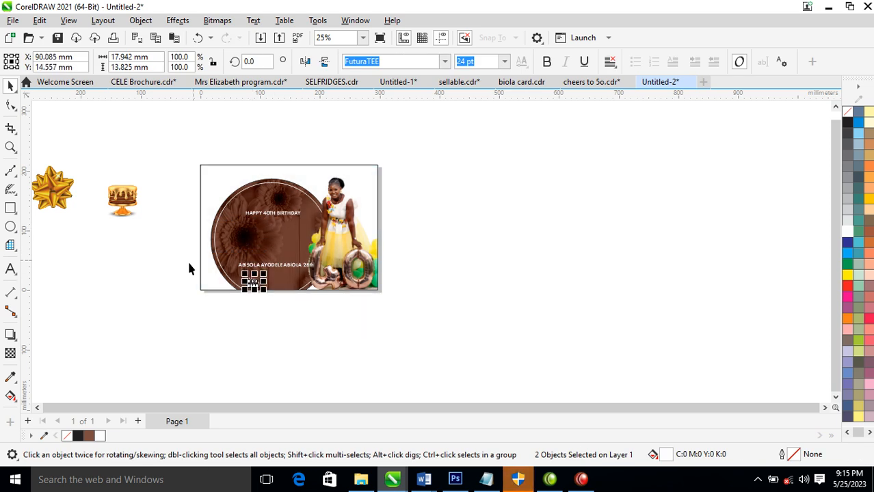
# Insert "28th" before "May" in the date text, with a line break between them.
pyautogui.press('z')
pyautogui.moveTo(210, 234); pyautogui.dragTo(312, 324)
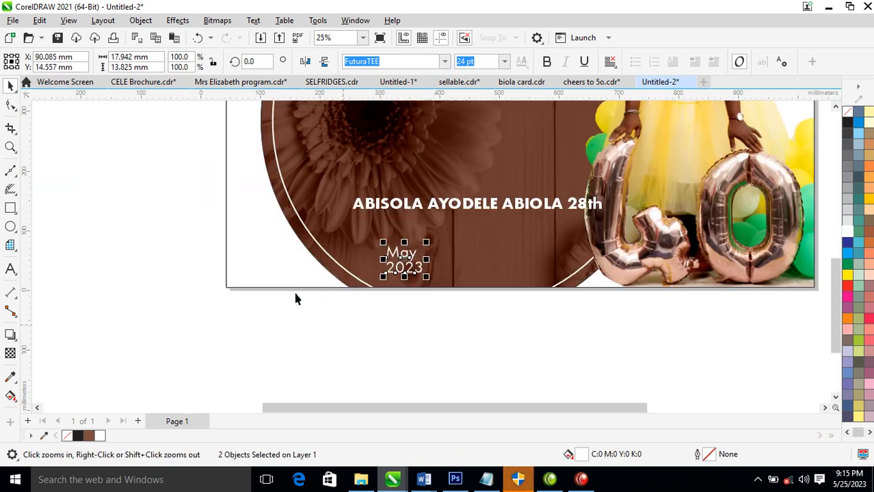
pyautogui.press('Escape')
pyautogui.press('F8')
pyautogui.click(388, 258)
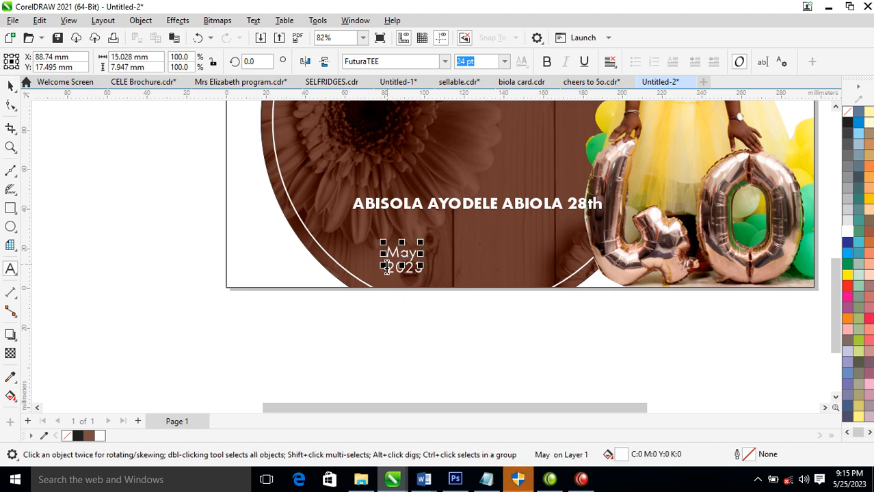
pyautogui.write('28')
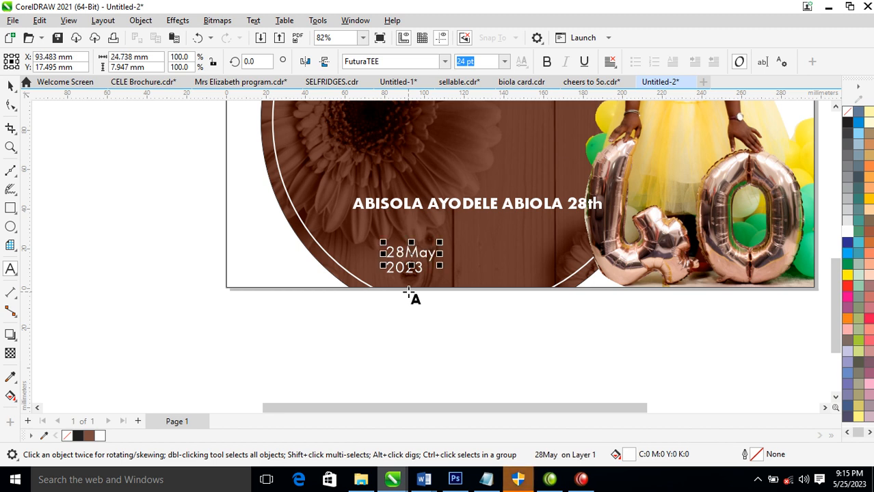
pyautogui.write('TH')
pyautogui.press('BackSpace')
pyautogui.press('BackSpace')
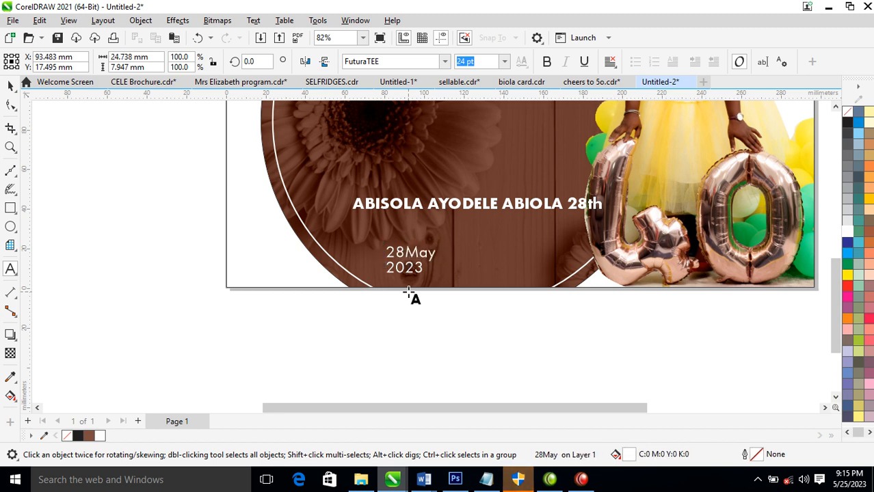
pyautogui.write('th')
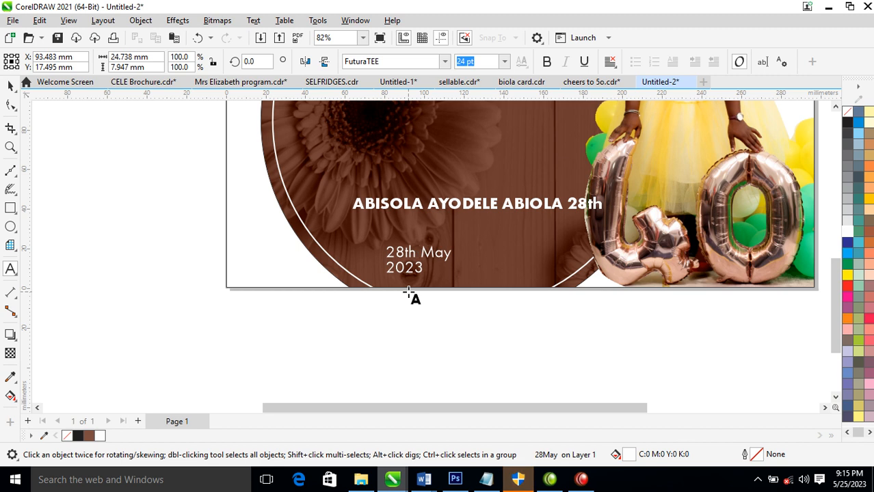
pyautogui.press('Return')
# Combine the day, month and year text into one three-line text object and move it slightly upward.
pyautogui.hotkey('ctrl', 'space')
pyautogui.keyDown('shift'); pyautogui.click(424, 267); pyautogui.keyUp('shift')
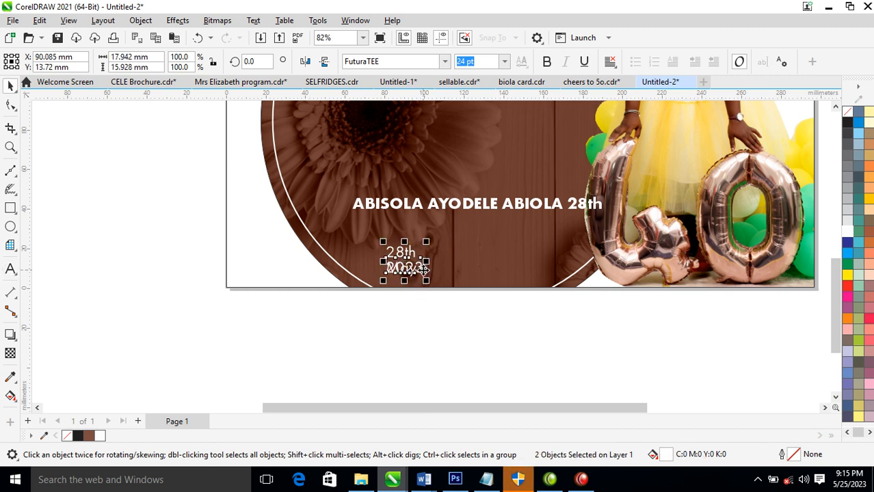
pyautogui.hotkey('ctrl', 'l')
pyautogui.doubleClick(424, 272)
pyautogui.hotkey('ctrl', 'z')
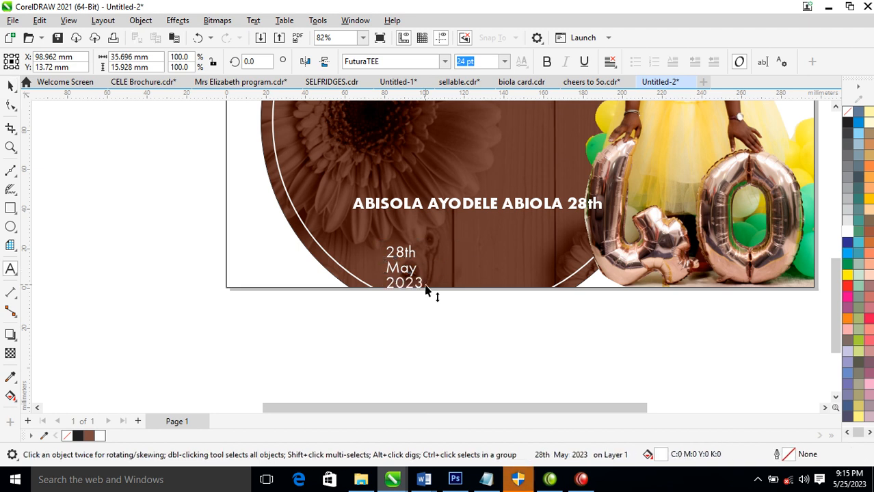
pyautogui.moveTo(411, 253); pyautogui.dragTo(408, 216)
pyautogui.scroll(-4, 478, 211)
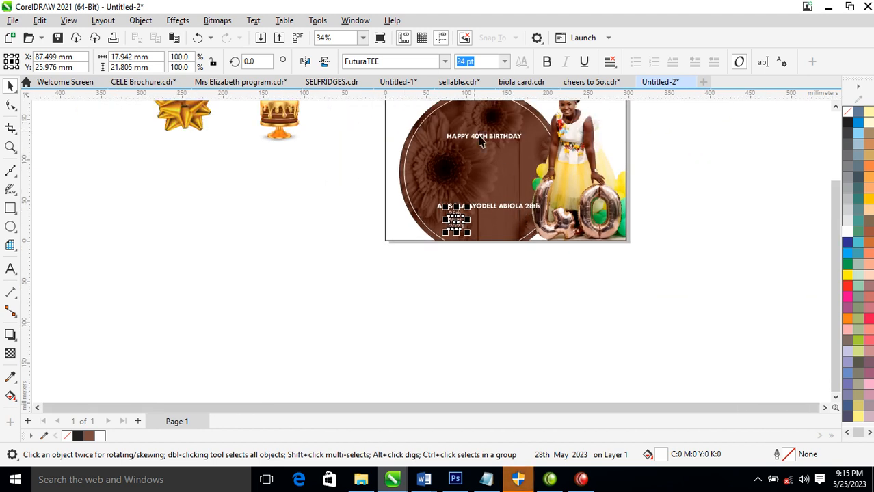
# Move the celebrant's name line directly beneath "HAPPY 40TH BIRTHDAY" and delete "28th" from its end.
pyautogui.press('F2')
pyautogui.moveTo(383, 255); pyautogui.dragTo(660, 89)
pyautogui.moveTo(422, 329); pyautogui.dragTo(453, 243)
pyautogui.doubleClick(458, 235)
pyautogui.press('Delete')
# Break the name line into separate words and move the last name to the circle's lower left area.
pyautogui.hotkey('ctrl', 'space')
pyautogui.hotkey('ctrl', 'k')
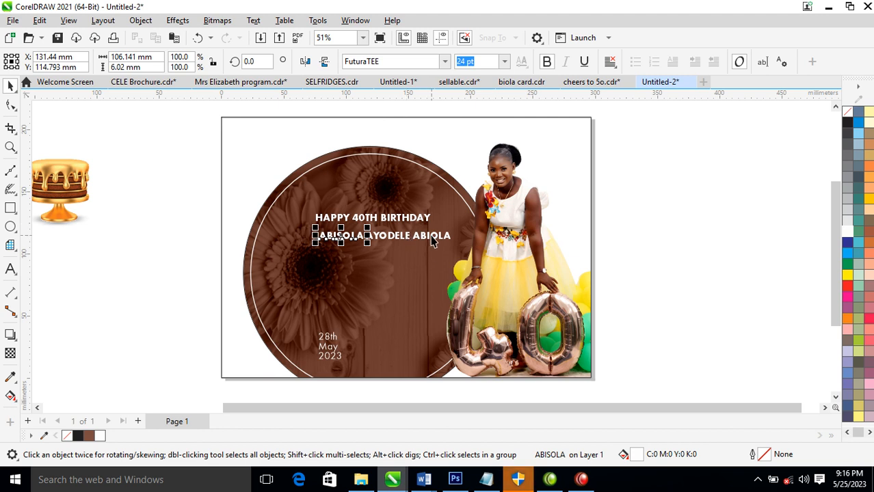
pyautogui.moveTo(429, 239); pyautogui.dragTo(284, 303)
# Enlarge the last name proportionally to about 150 mm wide, spanning most of the circle.
pyautogui.moveTo(286, 292); pyautogui.dragTo(305, 271)
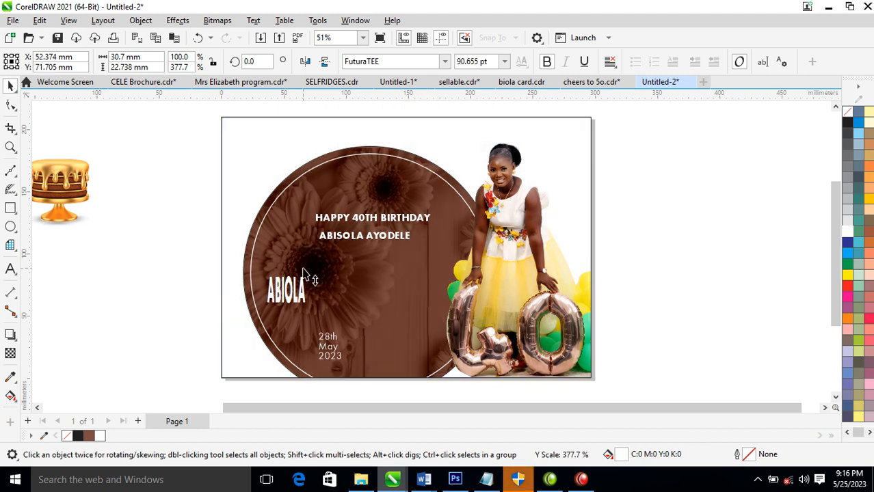
pyautogui.hotkey('ctrl', 'z')
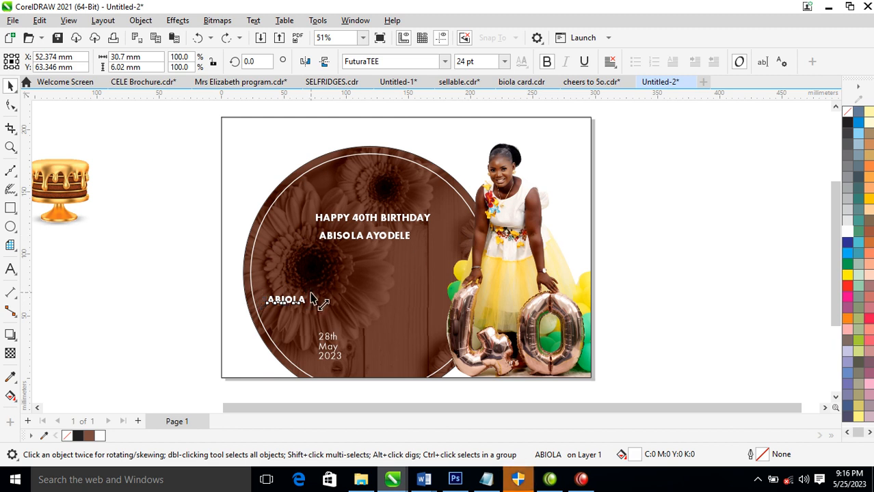
pyautogui.moveTo(310, 292); pyautogui.dragTo(459, 261)
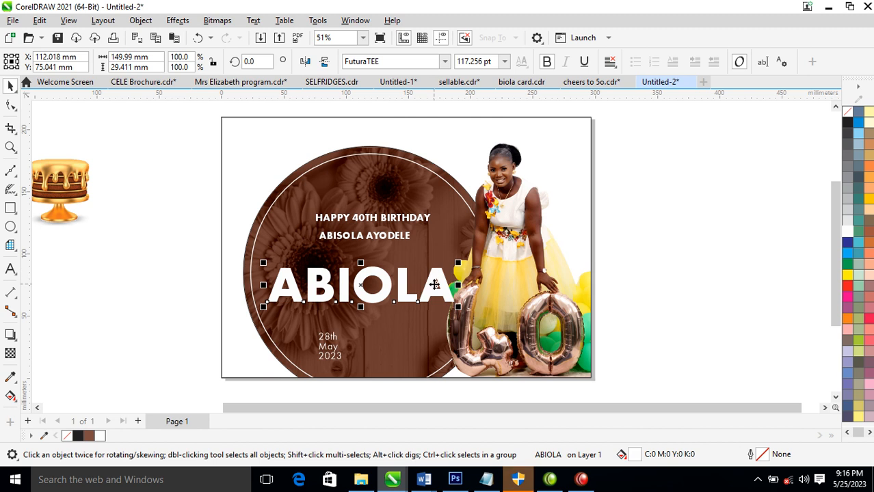
# Change the large last name's lettering to Title Case.
pyautogui.click(439, 281)
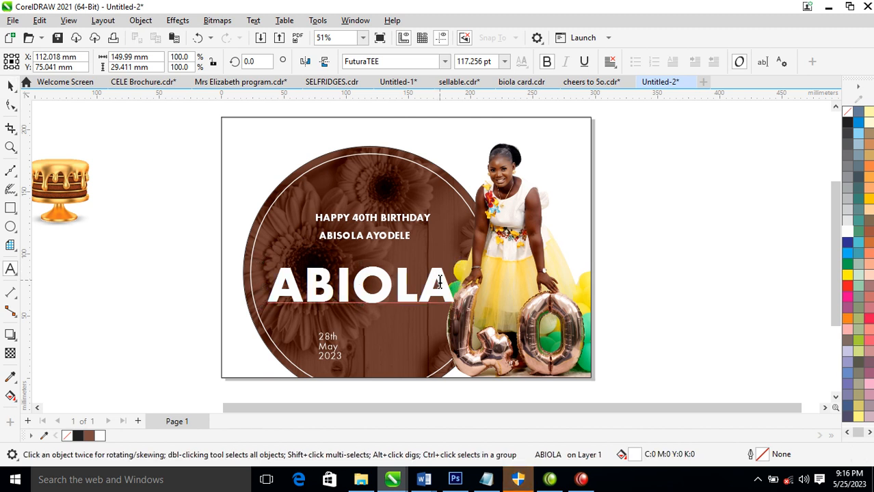
pyautogui.doubleClick(439, 282)
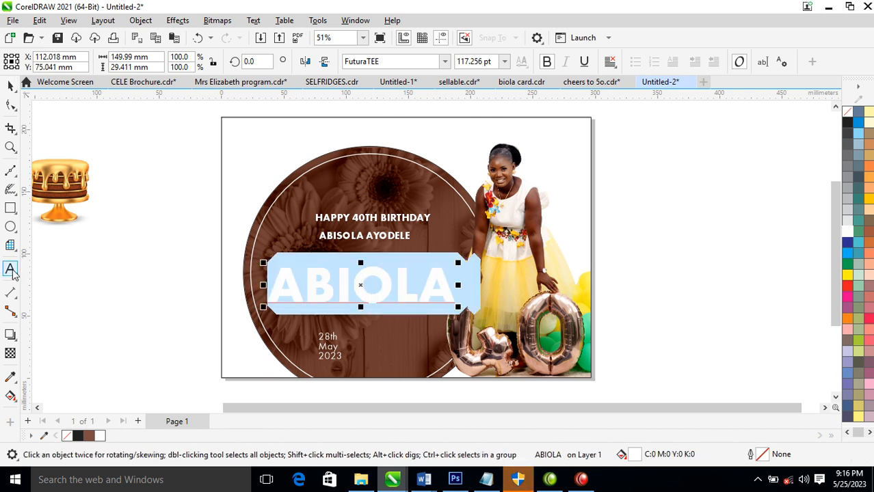
pyautogui.hotkey('ctrl', 'a')
pyautogui.hotkey('shift', 'F3')
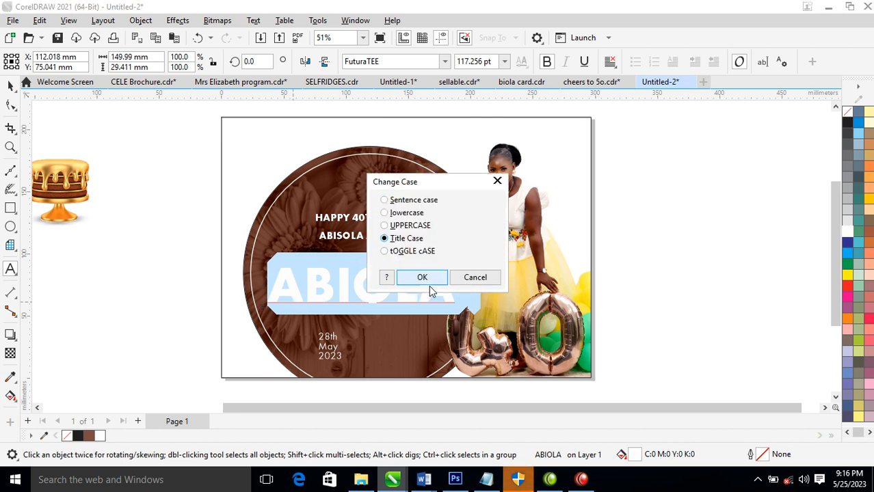
pyautogui.click(423, 277)
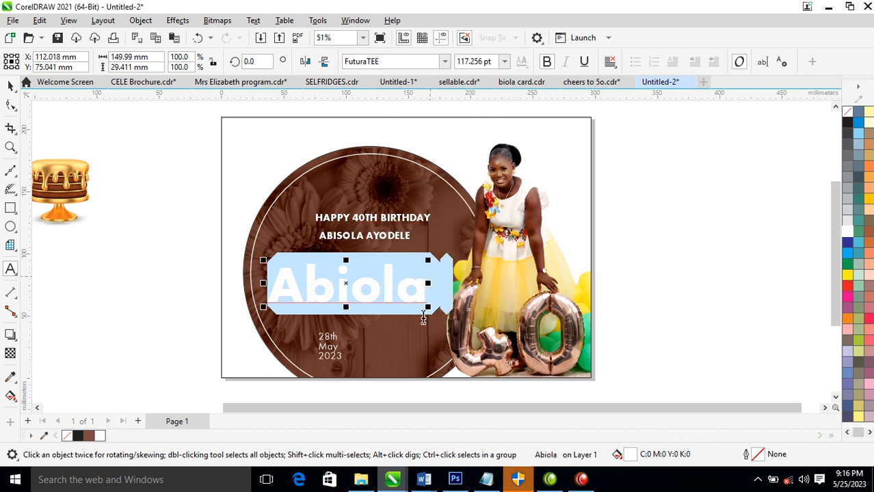
pyautogui.hotkey('ctrl', 'space')
# Set the last name in the Dagtton font and enlarge it to about 169 pt.
pyautogui.click(444, 61)
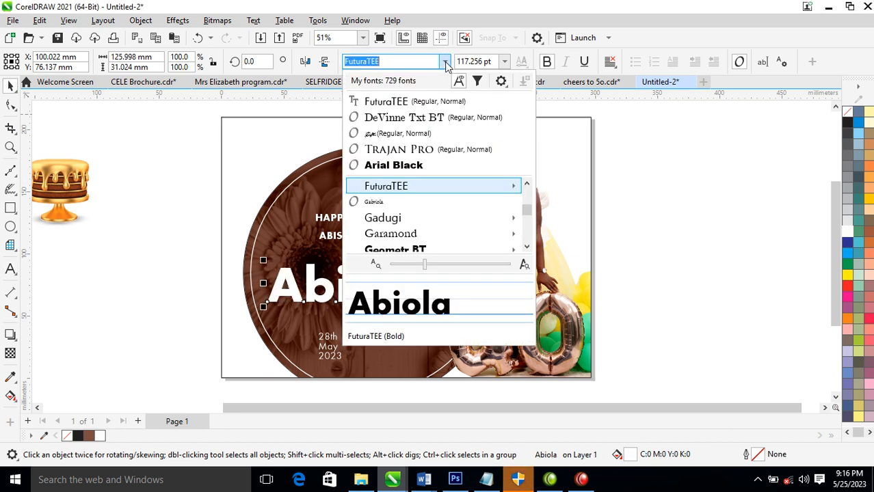
pyautogui.click(399, 134)
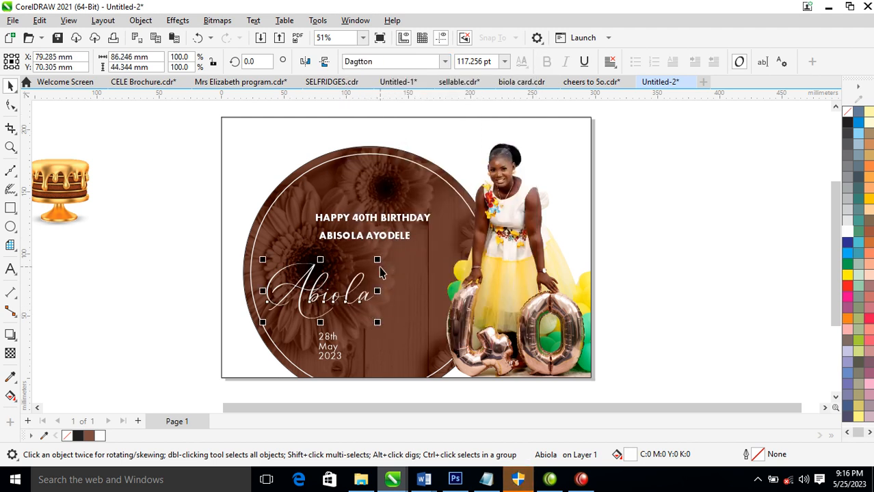
pyautogui.moveTo(377, 259); pyautogui.dragTo(460, 236)
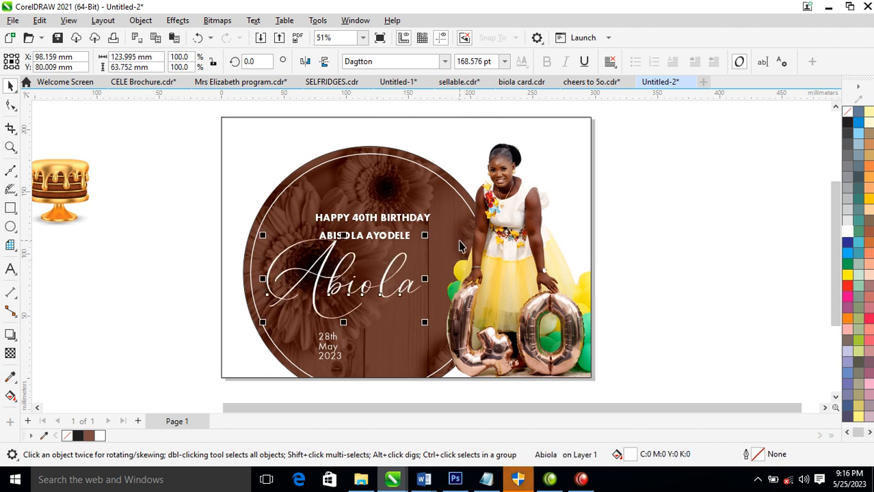
# Move the script last name slightly right and up, towards the middle of the brown circle.
pyautogui.press('z')
pyautogui.moveTo(199, 170); pyautogui.dragTo(582, 374)
pyautogui.moveTo(451, 245); pyautogui.dragTo(481, 242)
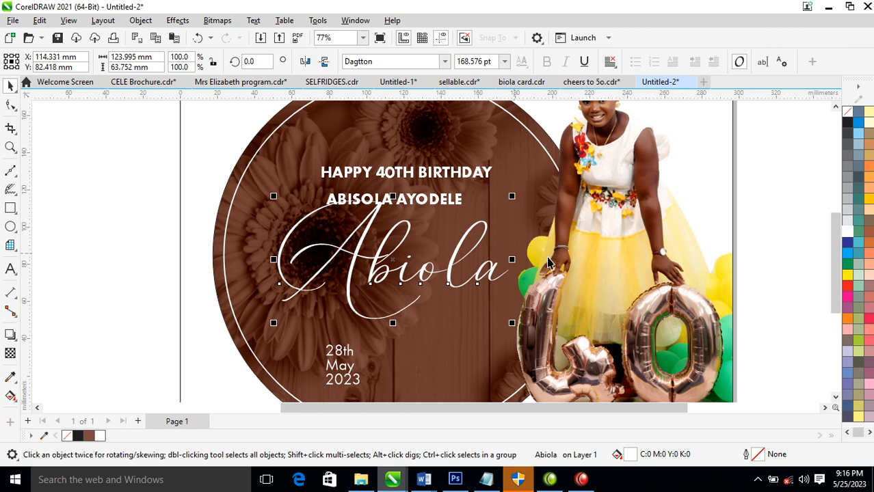
# Give the script last name a white outline, trying 6 pt and settling on 4 pt, and shrink it to about 97 mm wide.
pyautogui.rightClick(848, 231)
pyautogui.click(818, 243)
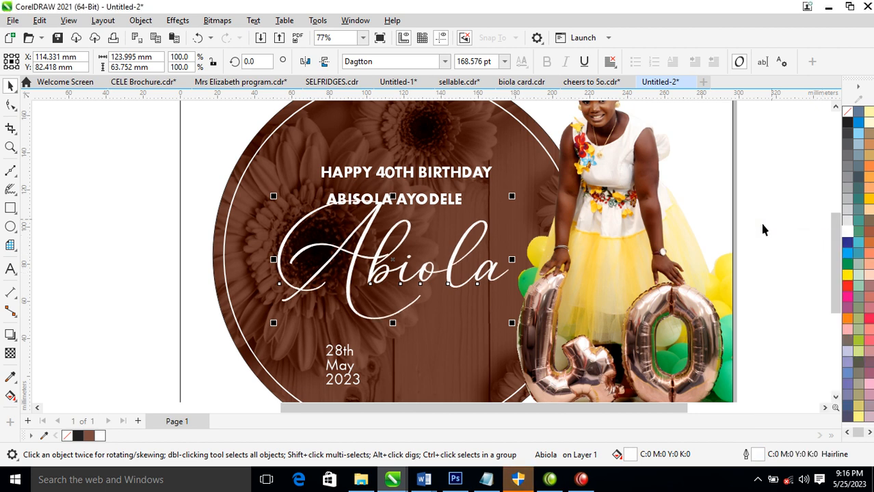
pyautogui.press('F12')
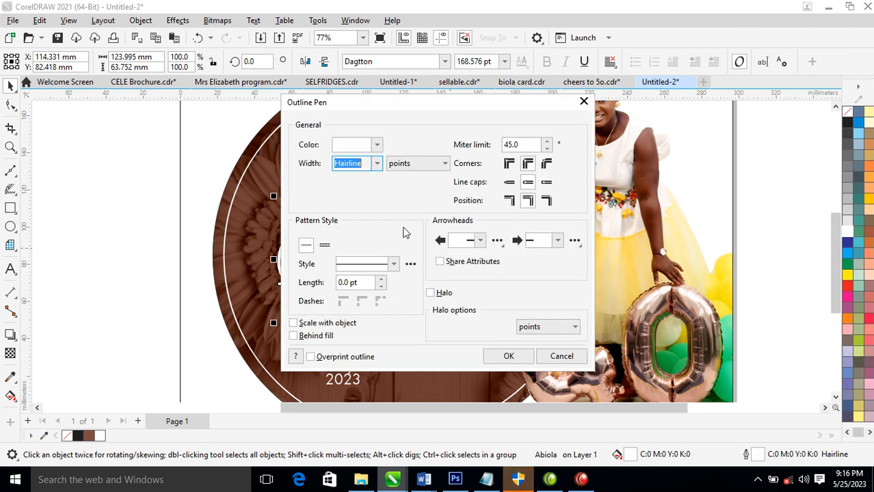
pyautogui.write('6')
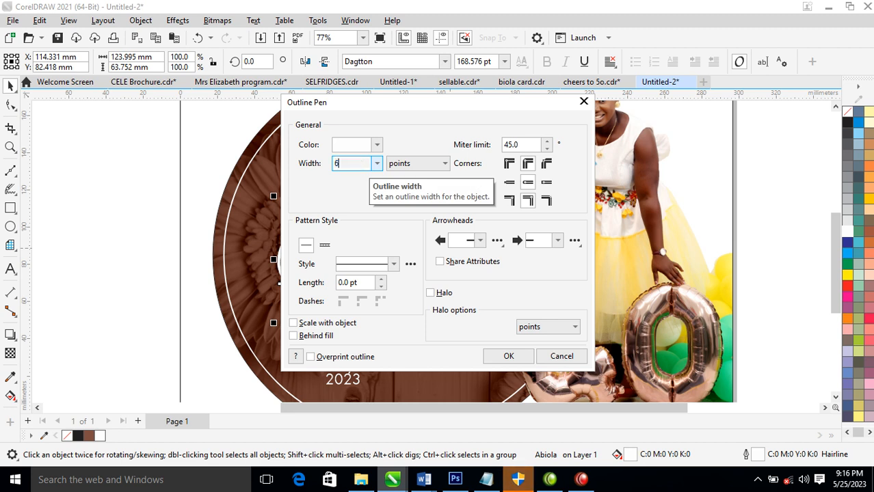
pyautogui.press('Return')
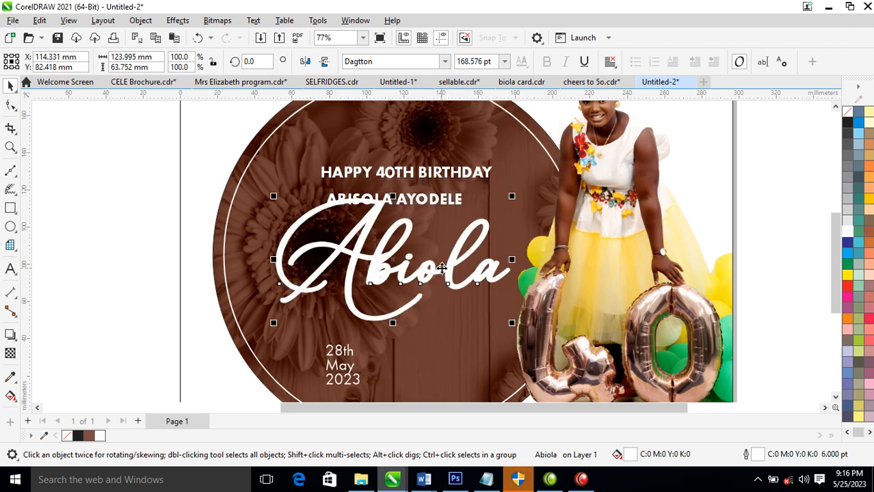
pyautogui.press('F12')
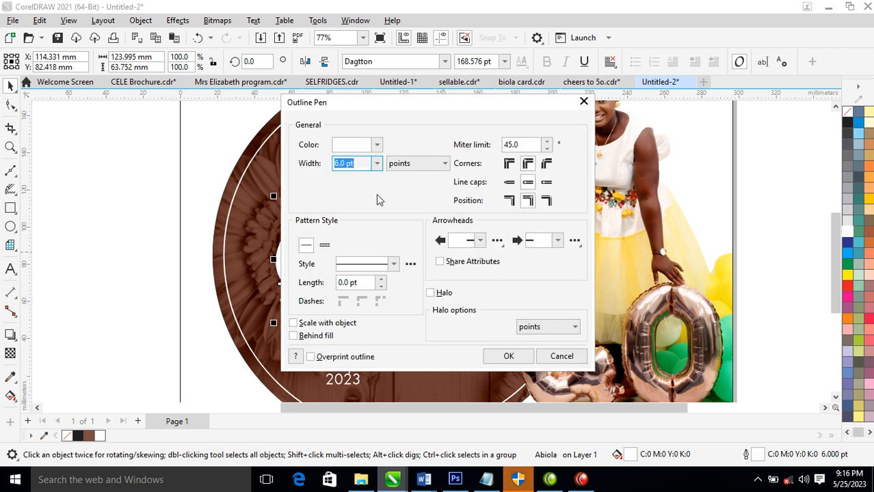
pyautogui.write('4')
pyautogui.press('Return')
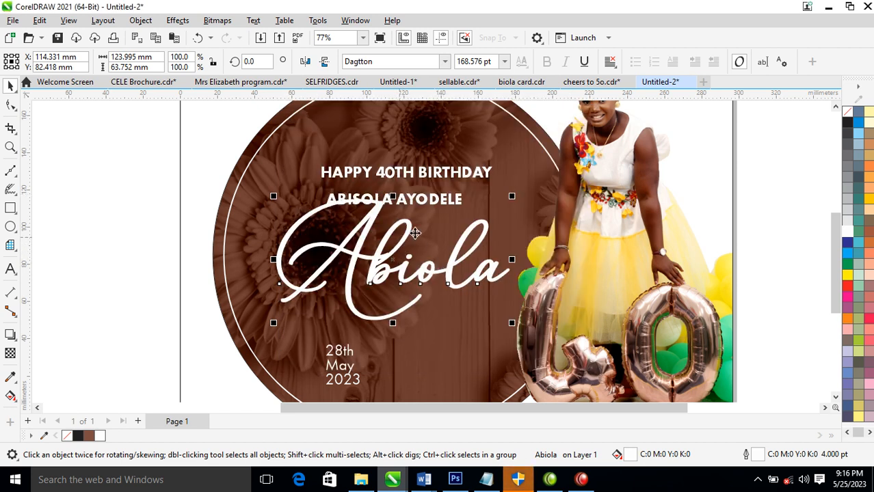
pyautogui.moveTo(512, 197); pyautogui.dragTo(493, 229)
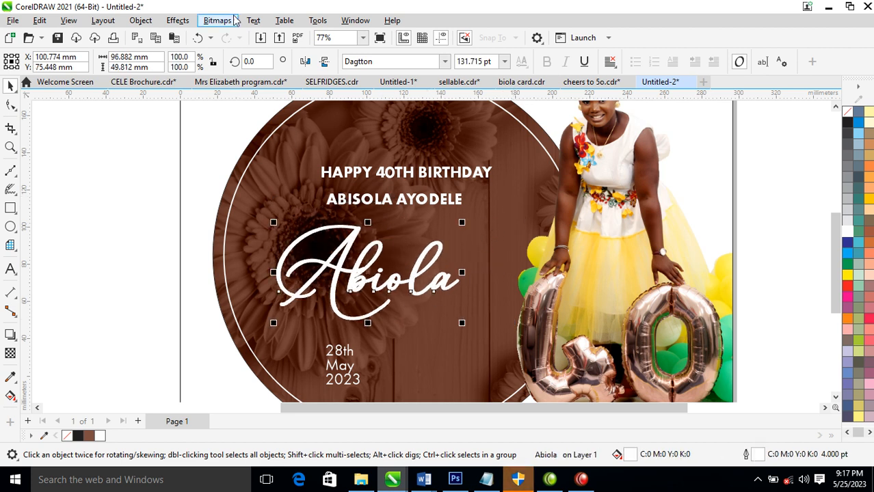
# Convert the script last name's outline to an object and weld it with the lettering into one curve.
pyautogui.click(140, 19)
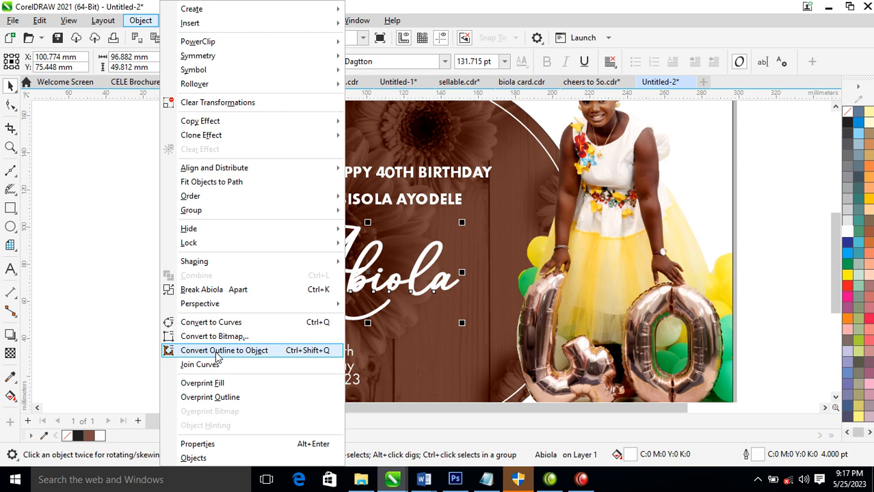
pyautogui.click(218, 356)
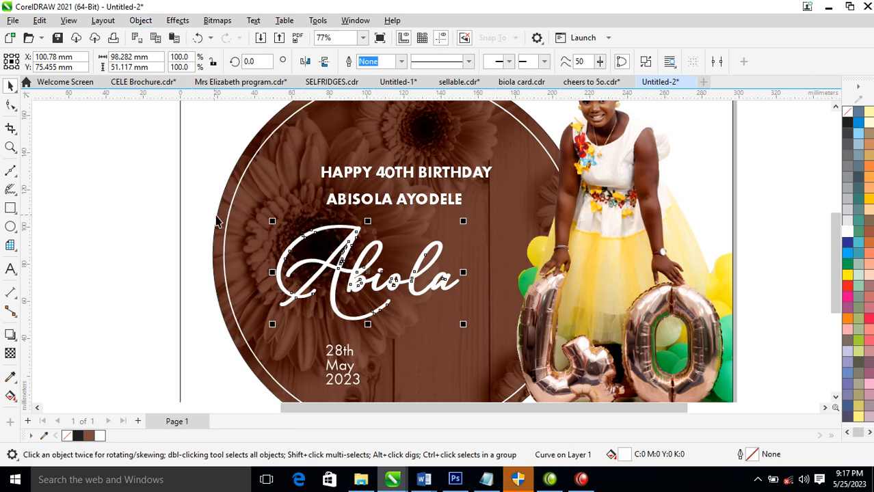
pyautogui.moveTo(212, 202); pyautogui.dragTo(483, 344)
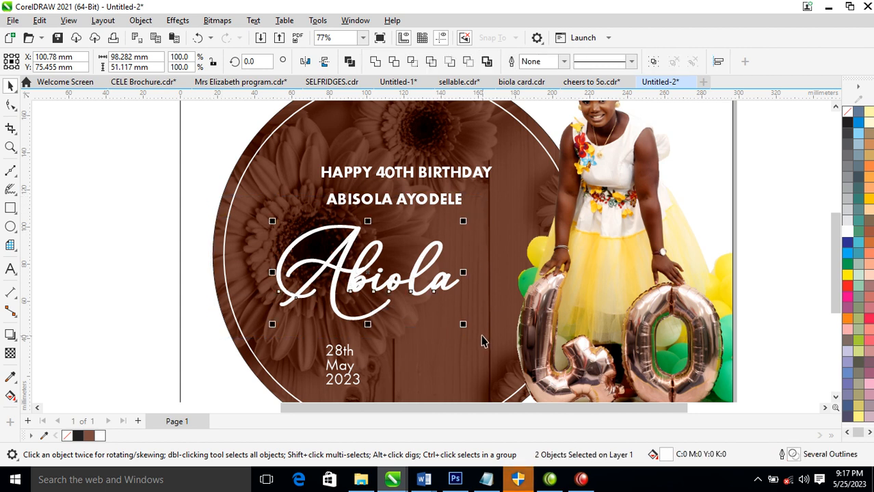
pyautogui.click(377, 63)
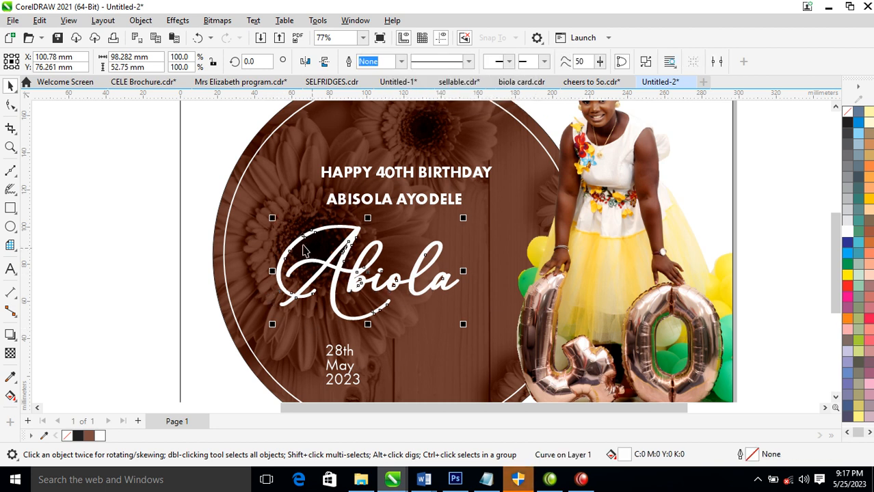
# Draw a rectangle about 112 × 9 mm across the upper part of the script last name, trim it from the lettering and delete the rectangle.
pyautogui.click(10, 208)
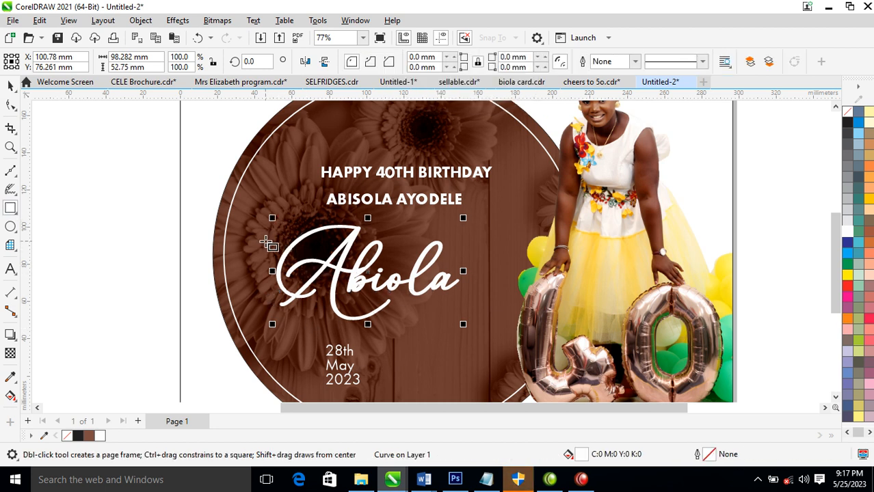
pyautogui.moveTo(260, 238); pyautogui.dragTo(475, 261)
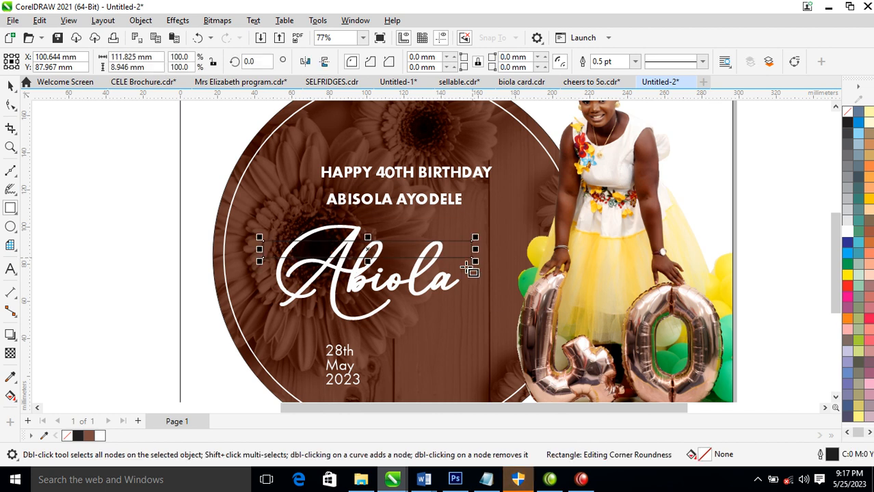
pyautogui.press('space')
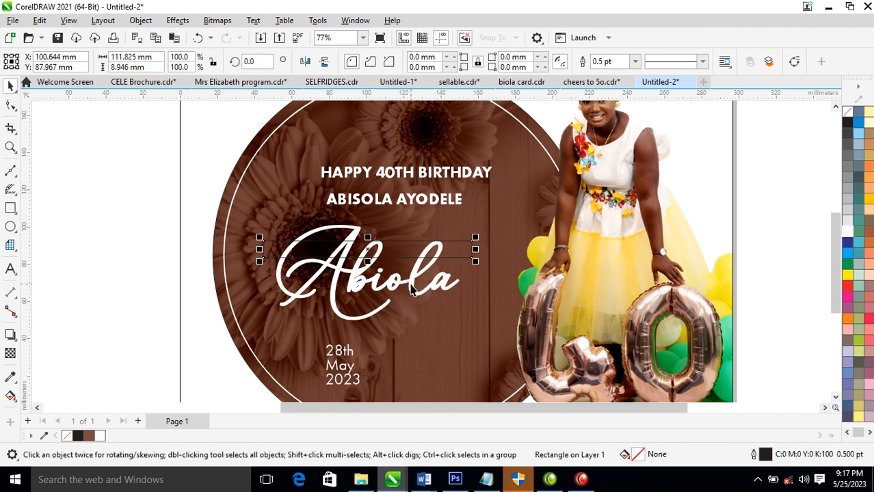
pyautogui.keyDown('shift'); pyautogui.click(413, 287); pyautogui.keyUp('shift')
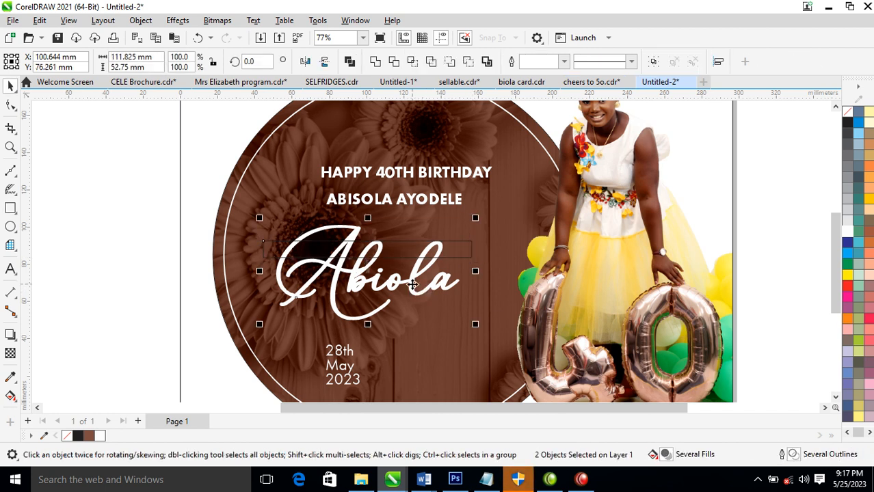
pyautogui.click(394, 63)
pyautogui.click(461, 252)
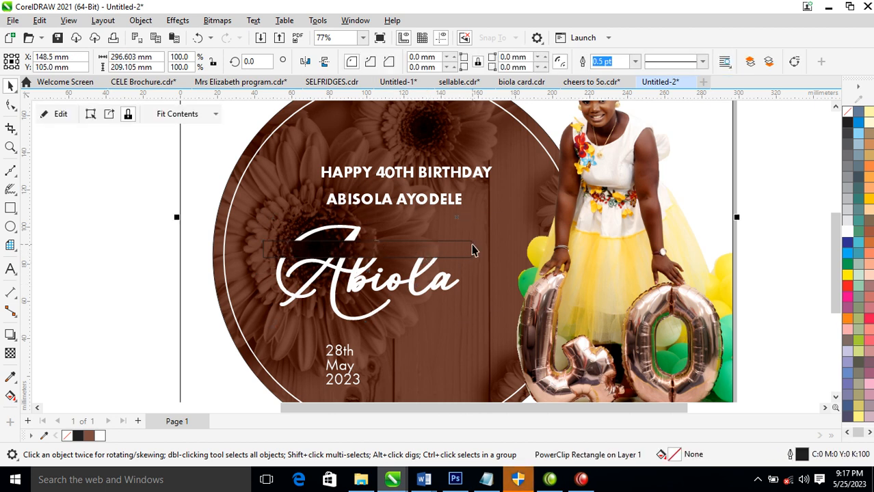
pyautogui.click(472, 249)
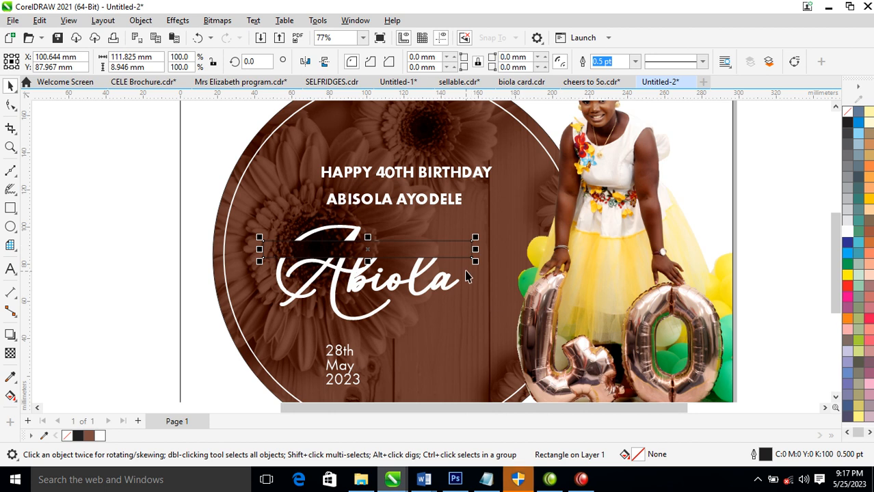
pyautogui.press('Delete')
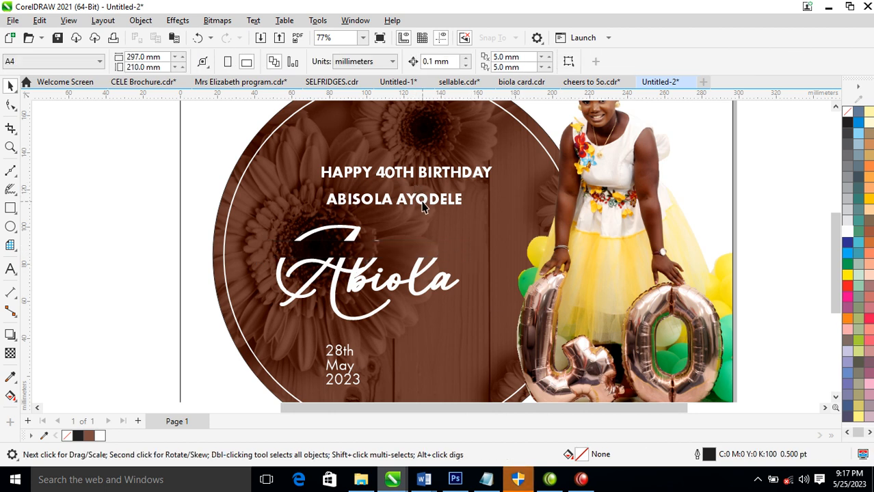
# Combine the two separate given-name words above the script into a single text object.
pyautogui.moveTo(419, 208); pyautogui.dragTo(413, 233)
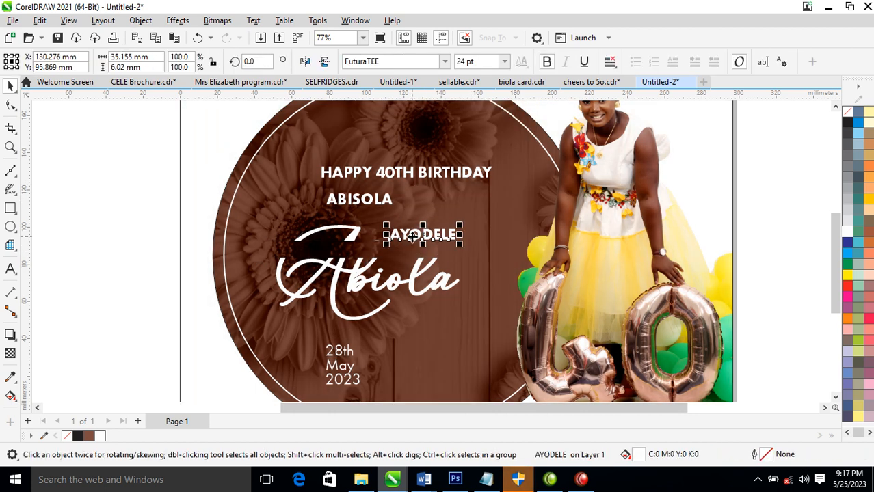
pyautogui.hotkey('ctrl', 'z')
pyautogui.click(388, 208)
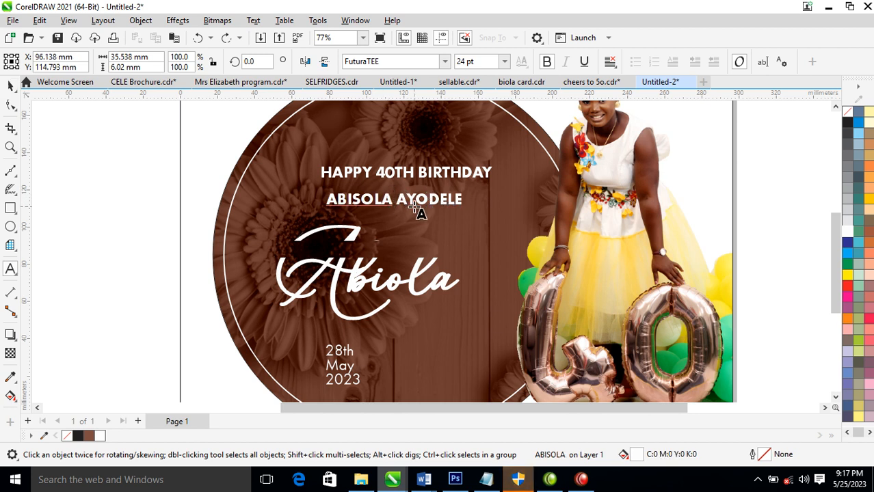
pyautogui.keyDown('shift'); pyautogui.click(420, 208); pyautogui.keyUp('shift')
pyautogui.keyDown('shift'); pyautogui.click(418, 213); pyautogui.keyUp('shift')
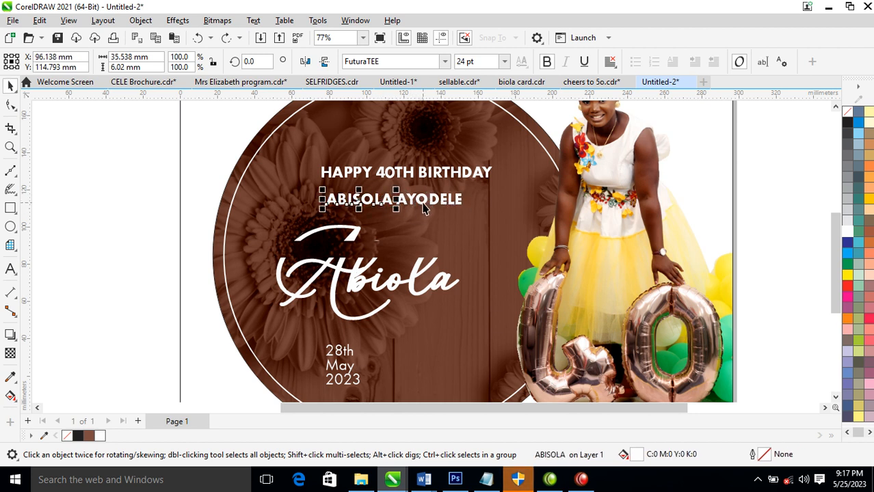
pyautogui.keyDown('shift'); pyautogui.click(423, 204); pyautogui.keyUp('shift')
pyautogui.hotkey('ctrl', 'l')
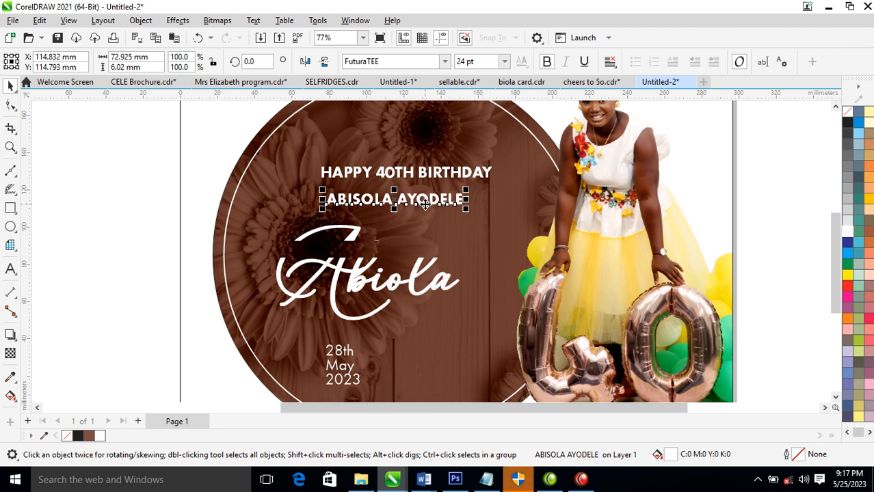
# Fit the combined given names into the gap cut through the script last name, sized to about 20.7 pt and 65 mm wide.
pyautogui.moveTo(426, 203); pyautogui.dragTo(427, 247)
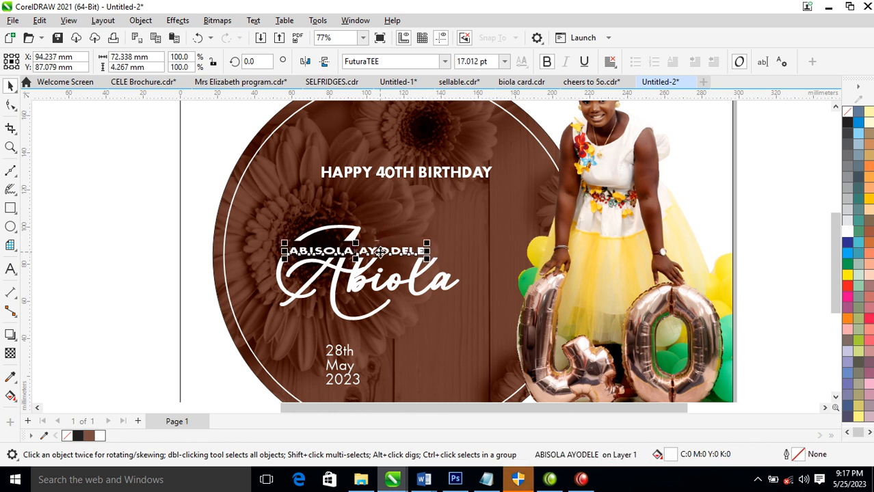
pyautogui.doubleClick(361, 246)
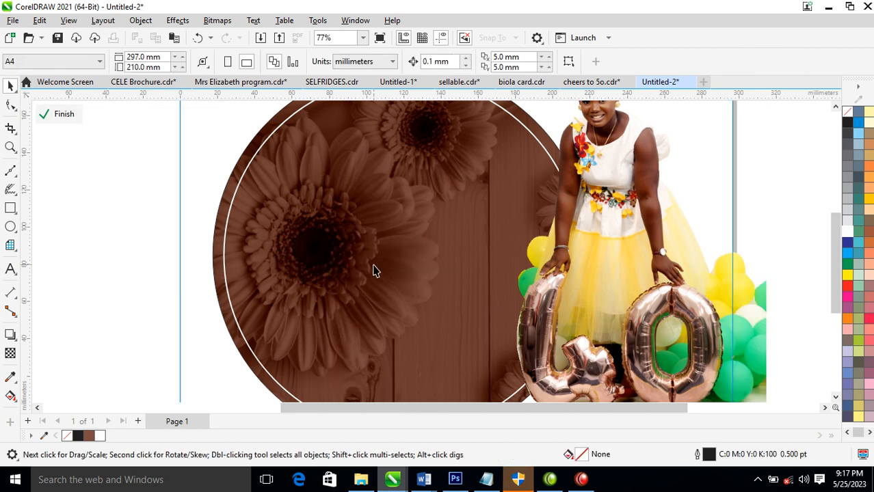
pyautogui.keyDown('ctrl'); pyautogui.click(73, 223); pyautogui.keyUp('ctrl')
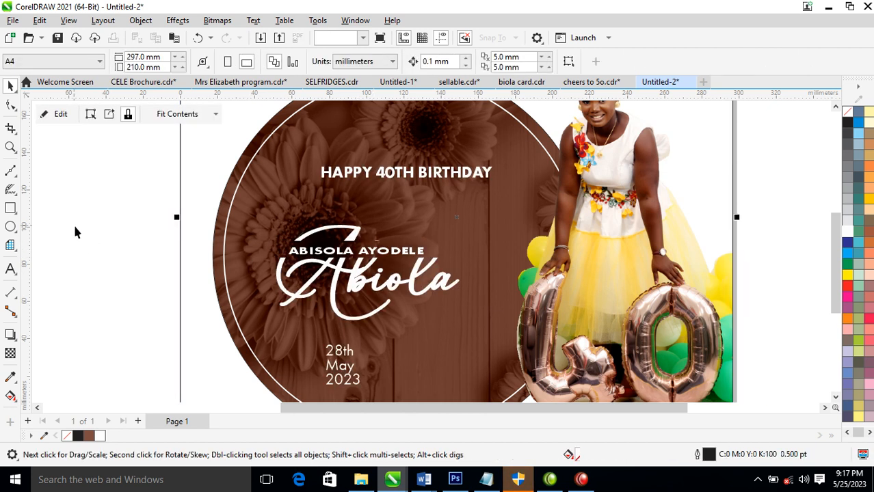
pyautogui.click(400, 255)
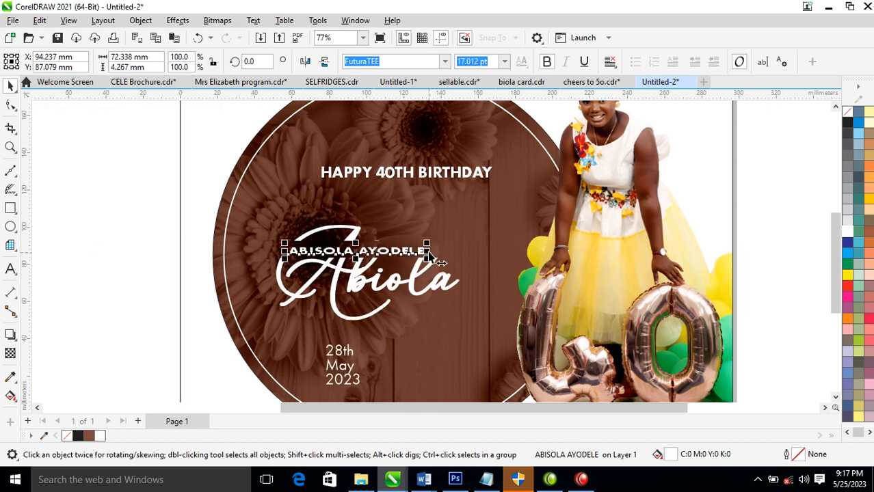
pyautogui.keyDown('shift'); pyautogui.click(419, 253); pyautogui.keyUp('shift')
pyautogui.click(419, 252)
pyautogui.moveTo(426, 251)
pyautogui.mouseDown()
pyautogui.moveTo(412, 256)
pyautogui.moveTo(412, 244)
pyautogui.moveTo(431, 242)
pyautogui.mouseUp()
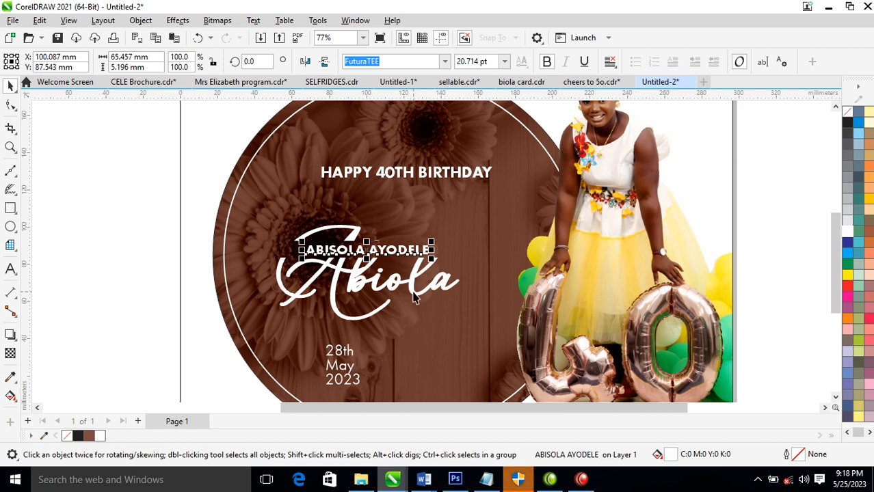
# Move the script last name and the given names together about 21 mm right and 9 mm up, towards the circle's centre.
pyautogui.keyDown('shift'); pyautogui.click(414, 281); pyautogui.keyUp('shift')
pyautogui.moveTo(411, 282); pyautogui.dragTo(449, 264)
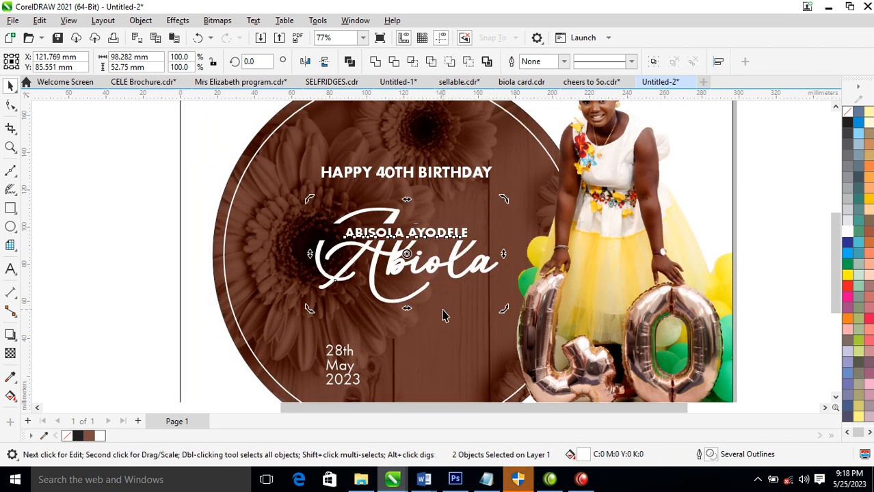
pyautogui.click(516, 268)
# Apply a vertical white fountain fill to the script last name, with a dark grey middle node shading the lettering.
pyautogui.click(487, 269)
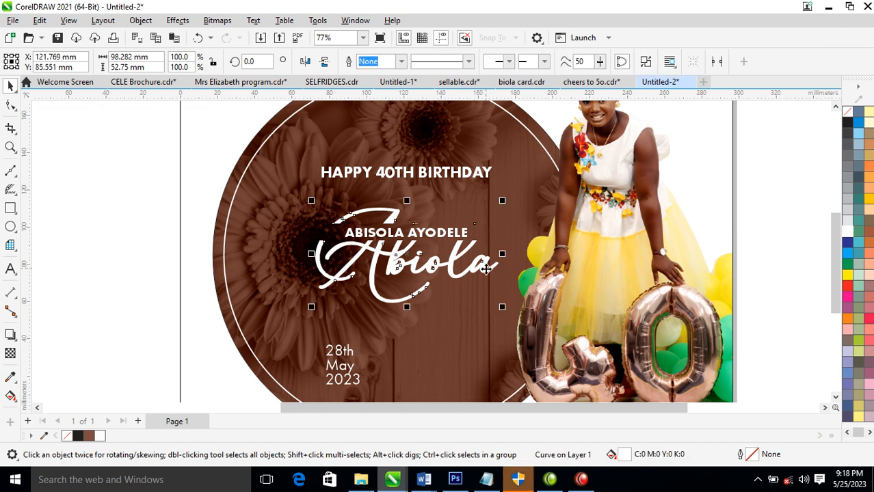
pyautogui.press('g')
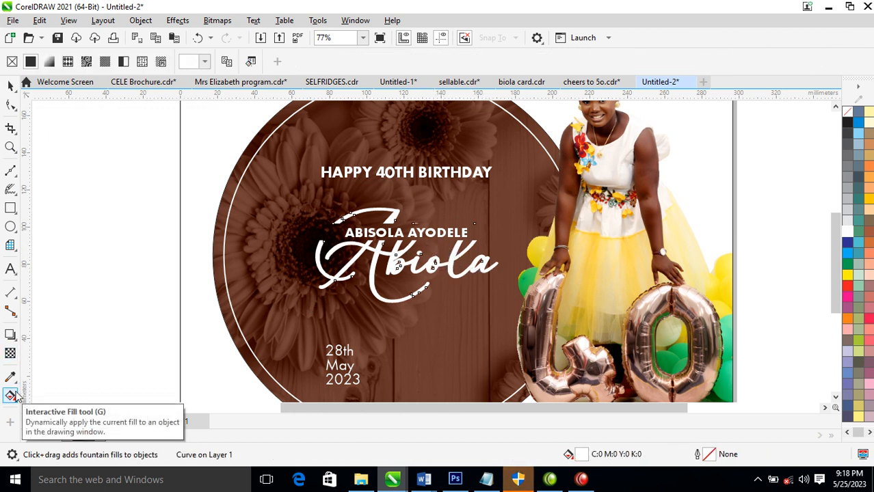
pyautogui.moveTo(415, 250); pyautogui.dragTo(415, 279)
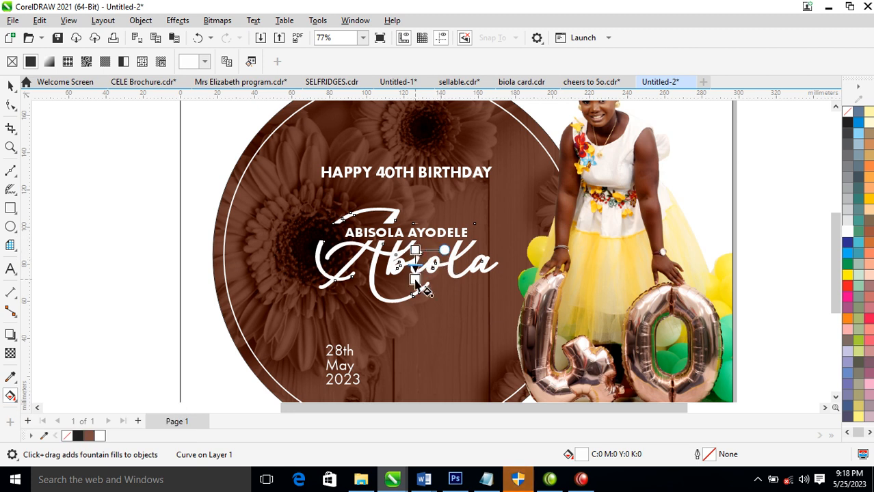
pyautogui.doubleClick(415, 260)
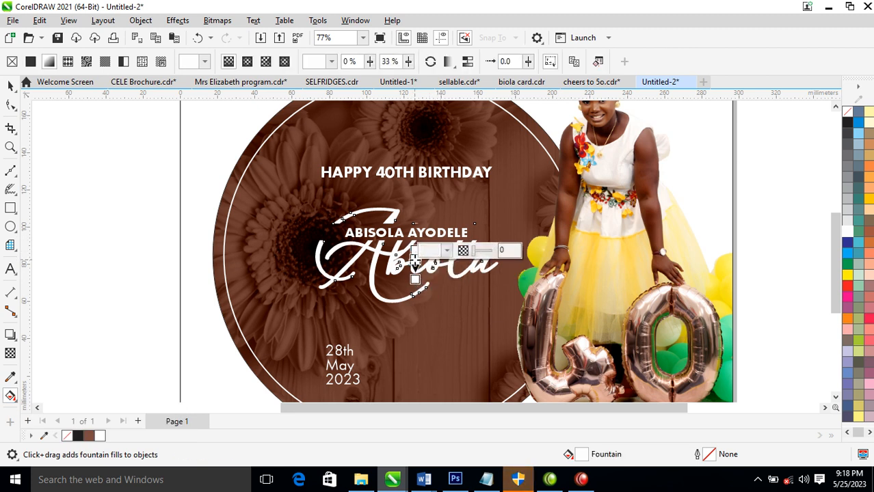
pyautogui.click(847, 145)
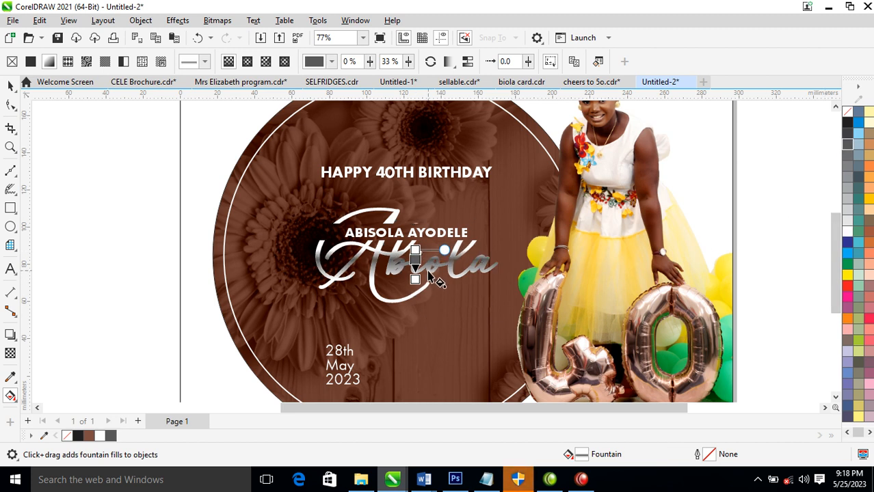
pyautogui.press('space')
pyautogui.doubleClick(335, 198)
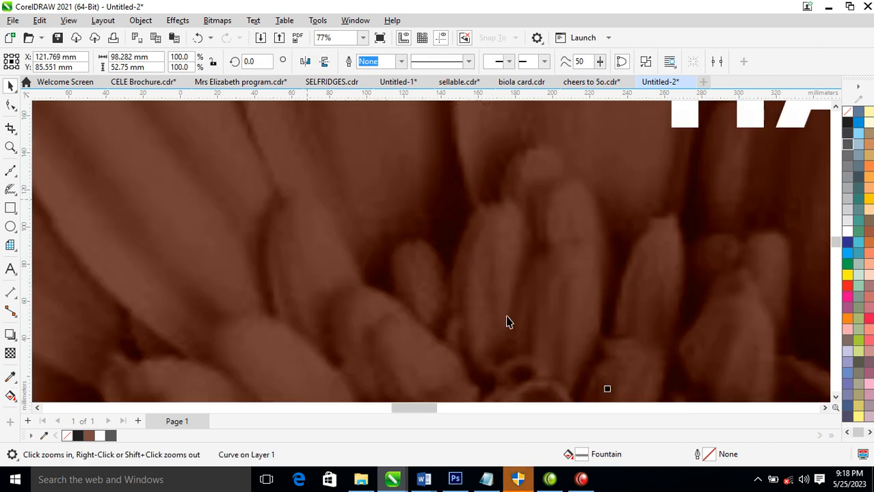
pyautogui.press('Escape')
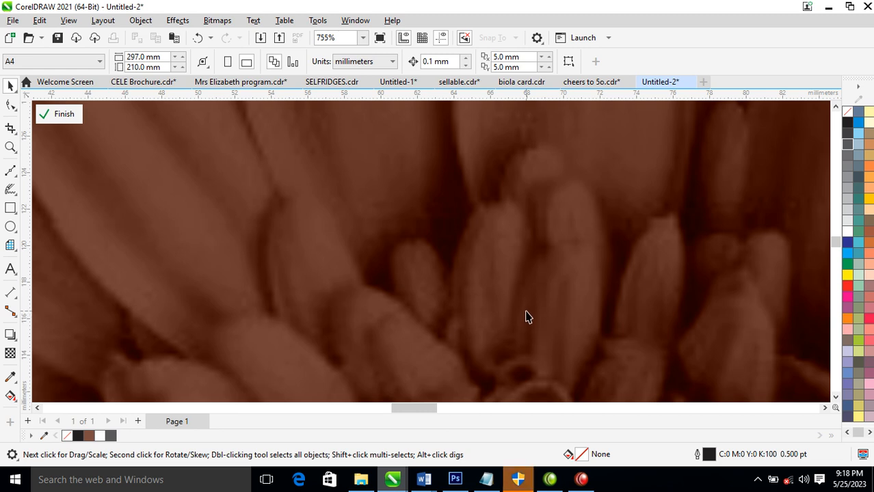
# Leave the PowerClip contents and compress the script last name's vertical fountain fill into a narrow dark grey band across the lowercase letters.
pyautogui.keyDown('ctrl'); pyautogui.click(525, 317); pyautogui.keyUp('ctrl')
pyautogui.scroll(-5, 510, 287)
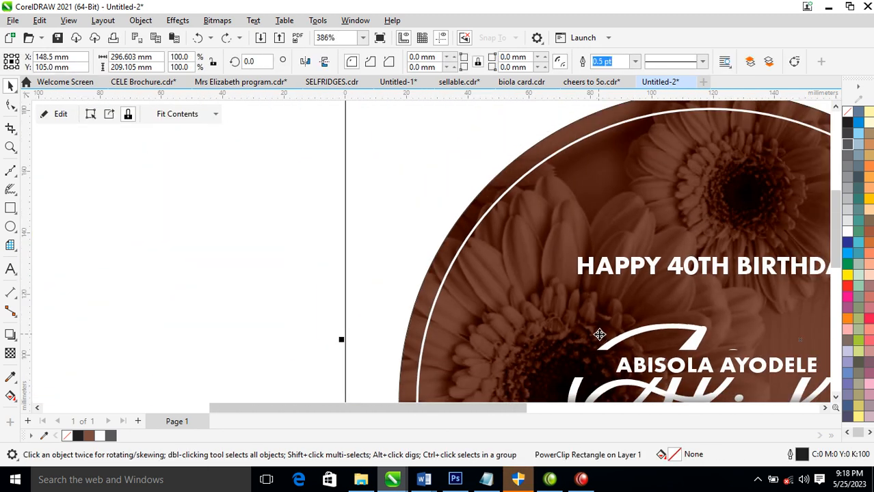
pyautogui.scroll(-15, 598, 334)
pyautogui.press('z')
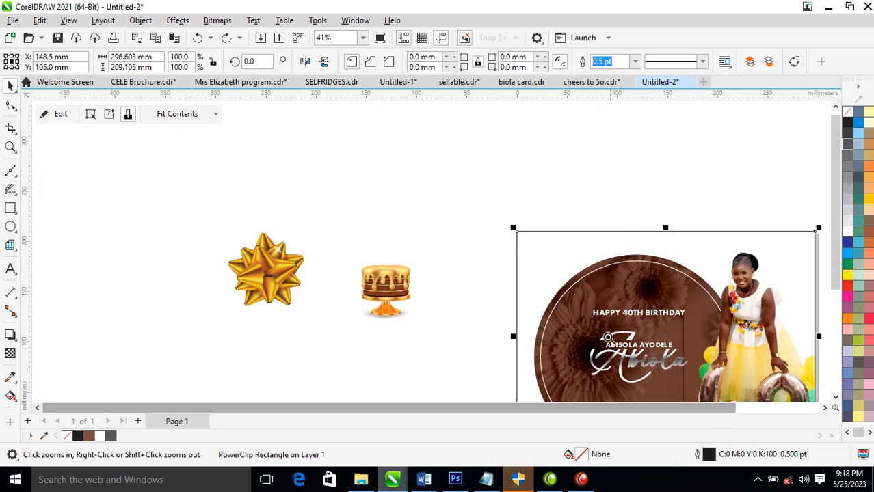
pyautogui.moveTo(567, 323); pyautogui.dragTo(728, 400)
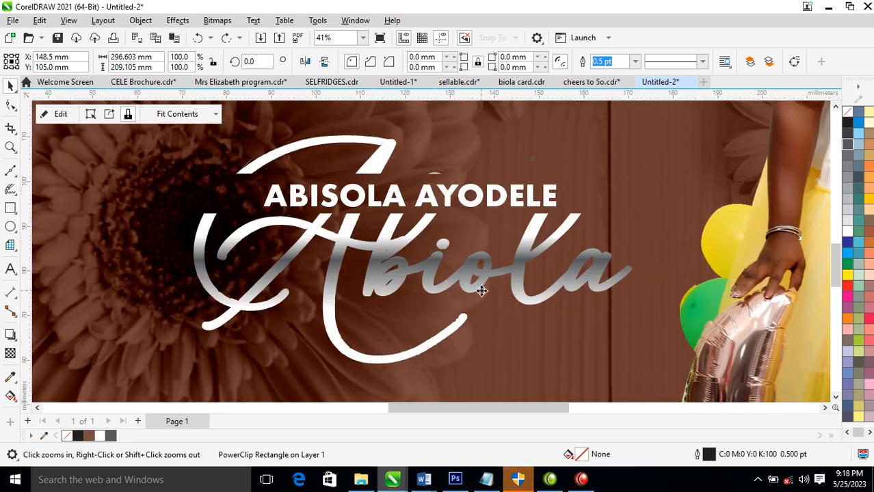
pyautogui.press('space')
pyautogui.click(515, 270)
pyautogui.press('g')
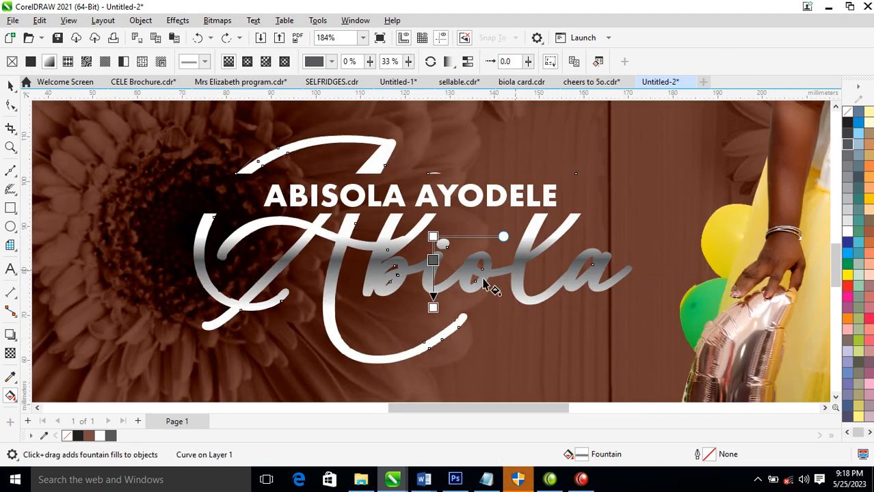
pyautogui.click(433, 306)
pyautogui.moveTo(431, 305); pyautogui.dragTo(433, 280)
pyautogui.moveTo(433, 237); pyautogui.dragTo(435, 260)
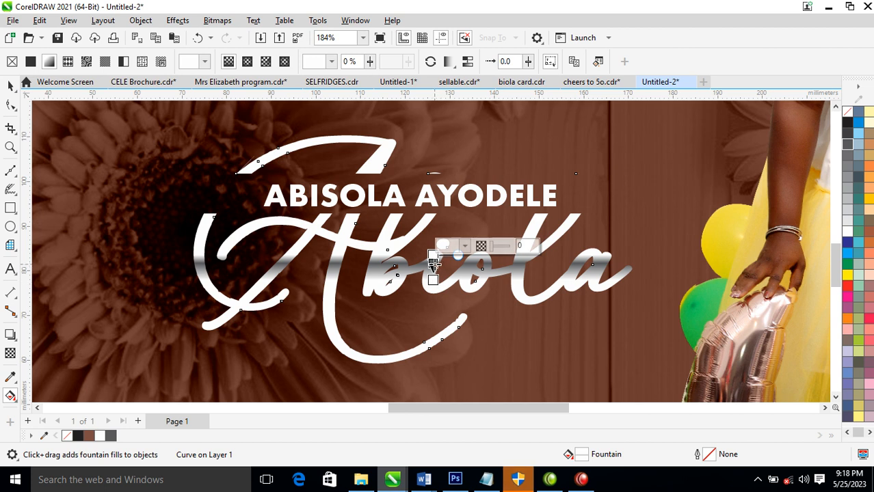
pyautogui.press('space')
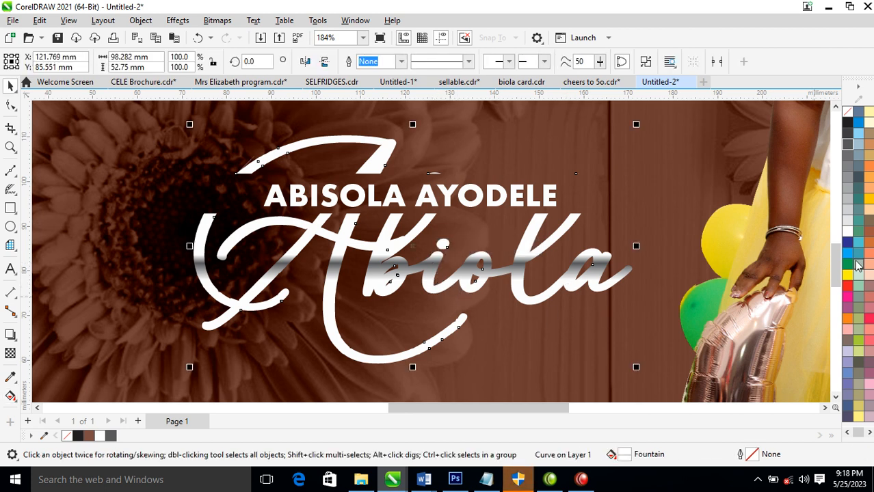
# Give the script last name a white 2 pt outline placed behind the fill and scaled with the object.
pyautogui.rightClick(848, 237)
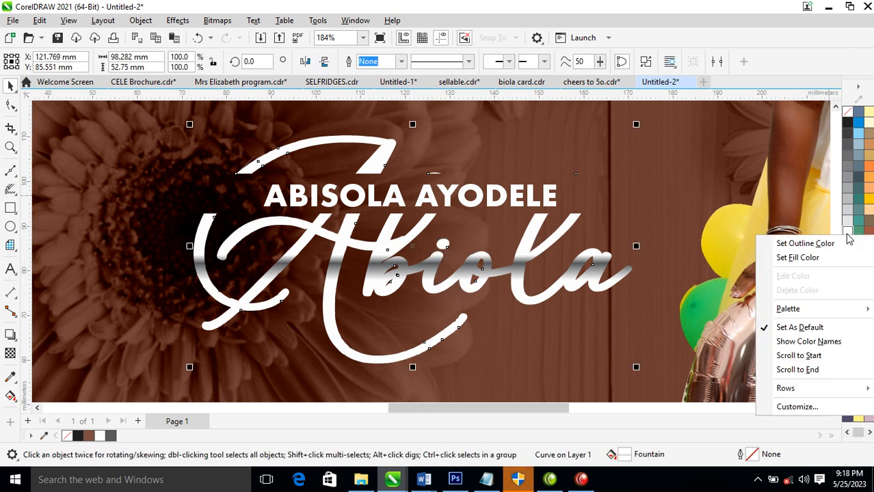
pyautogui.click(812, 246)
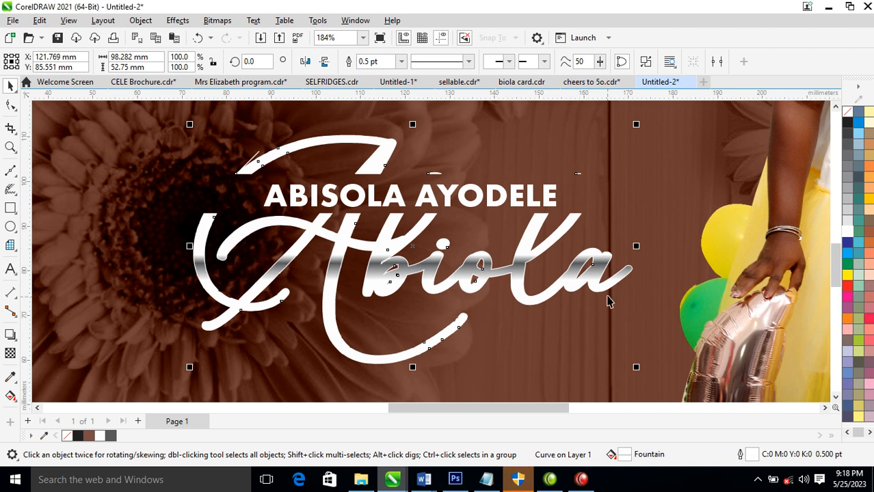
pyautogui.press('F12')
pyautogui.write('2')
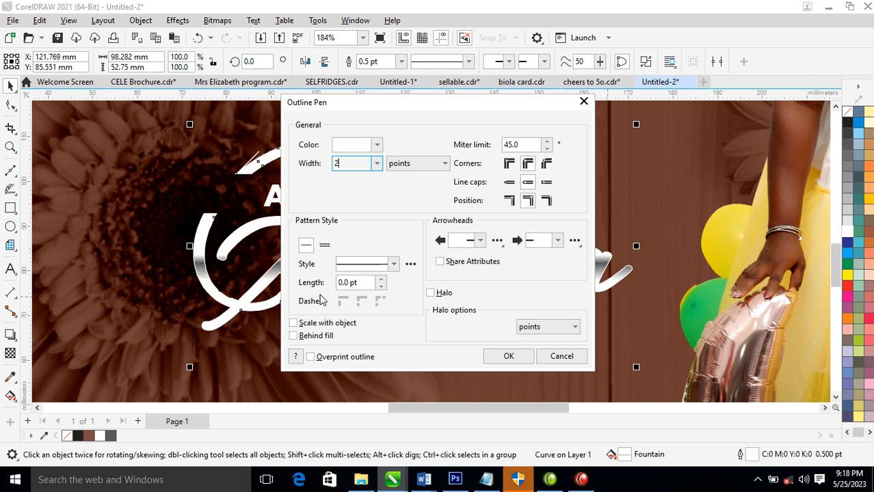
pyautogui.click(293, 324)
pyautogui.click(293, 336)
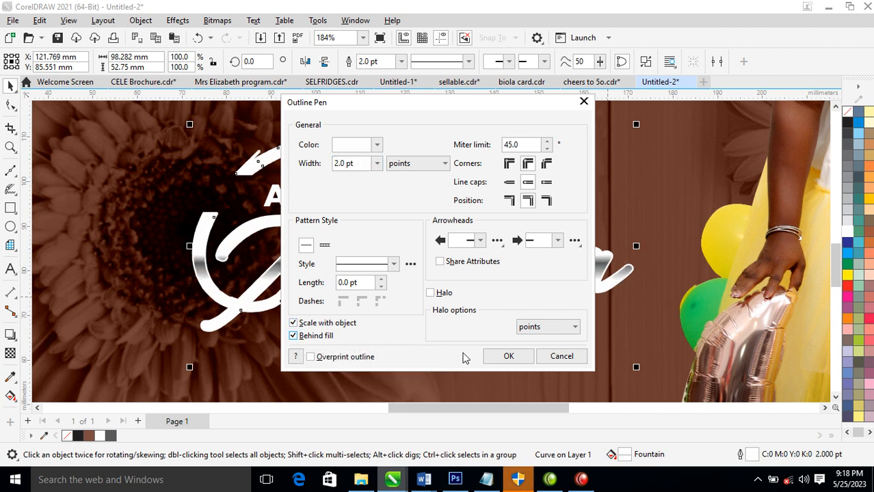
pyautogui.click(494, 356)
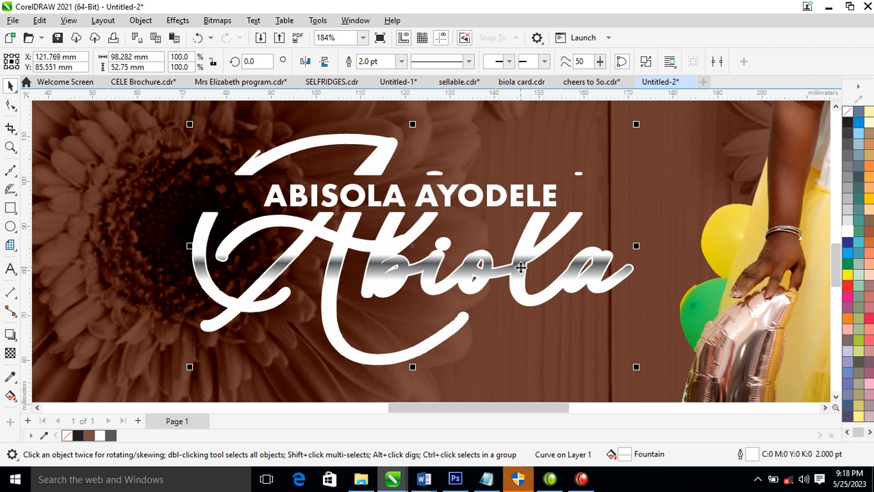
# Copy all fill and outline properties from the script last name onto the given names text.
pyautogui.moveTo(522, 265); pyautogui.dragTo(530, 196)
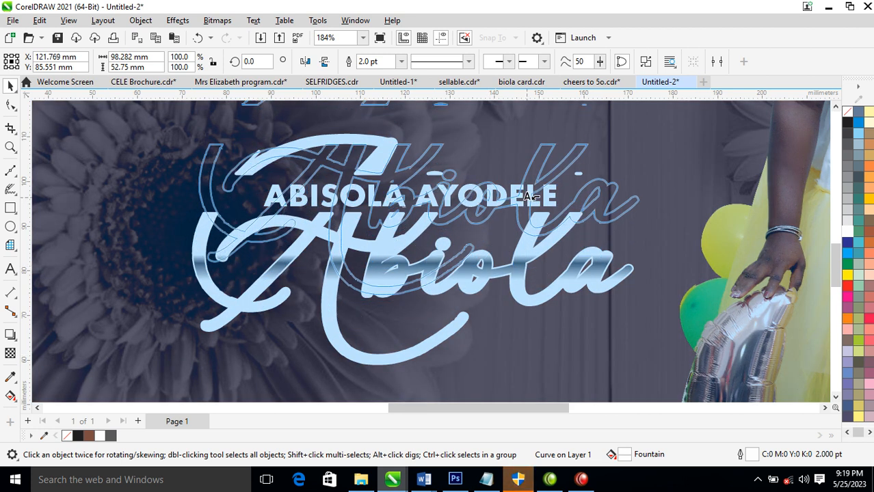
pyautogui.moveTo(531, 197); pyautogui.dragTo(532, 199)
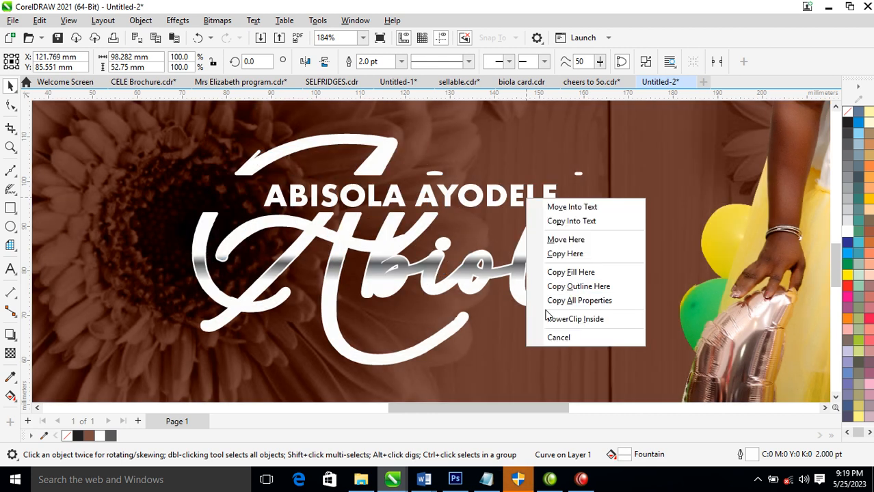
pyautogui.click(584, 301)
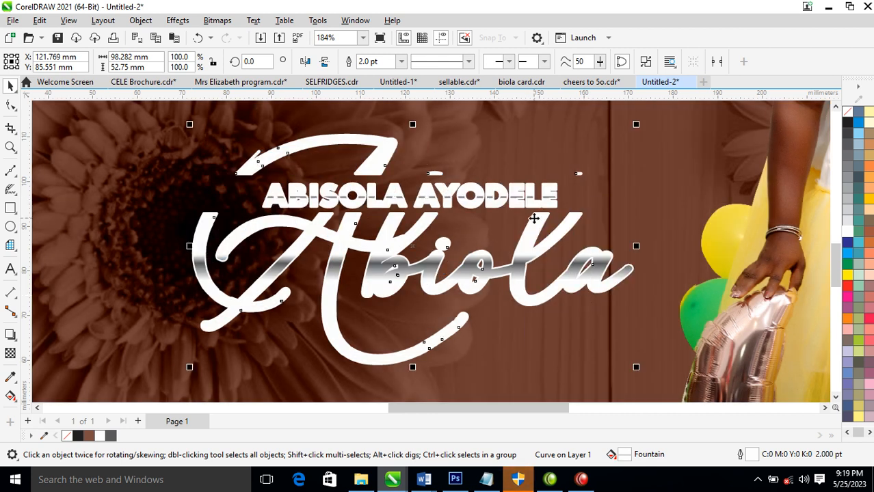
# Redraw the fountain fill across the given names text as a short white and dark grey gradient near its end.
pyautogui.click(535, 207)
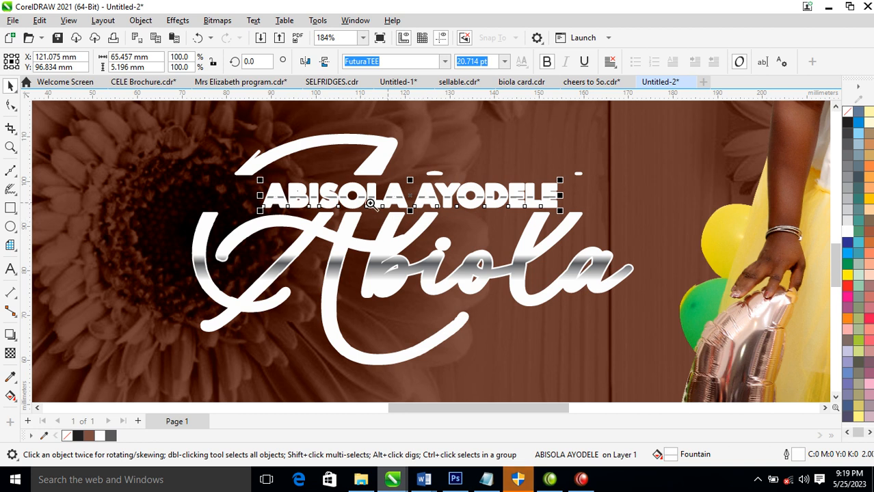
pyautogui.press('F2')
pyautogui.moveTo(176, 104); pyautogui.dragTo(499, 245)
pyautogui.click(506, 249)
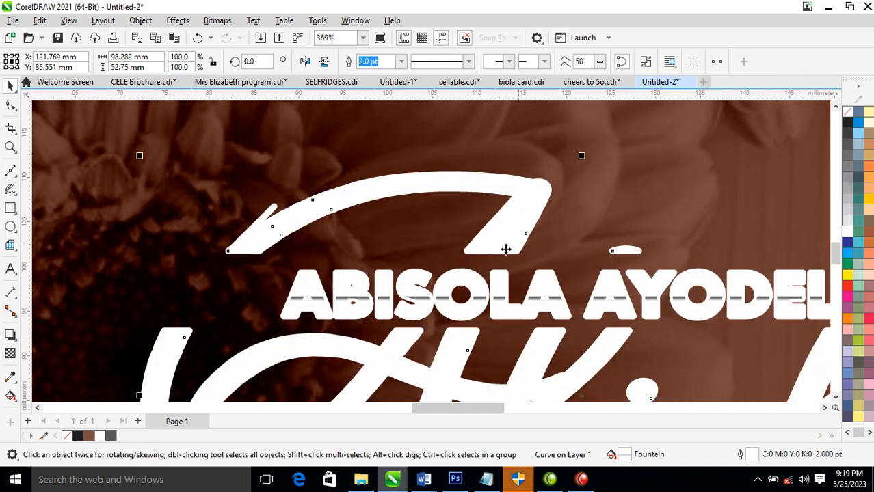
pyautogui.click(527, 312)
pyautogui.press('g')
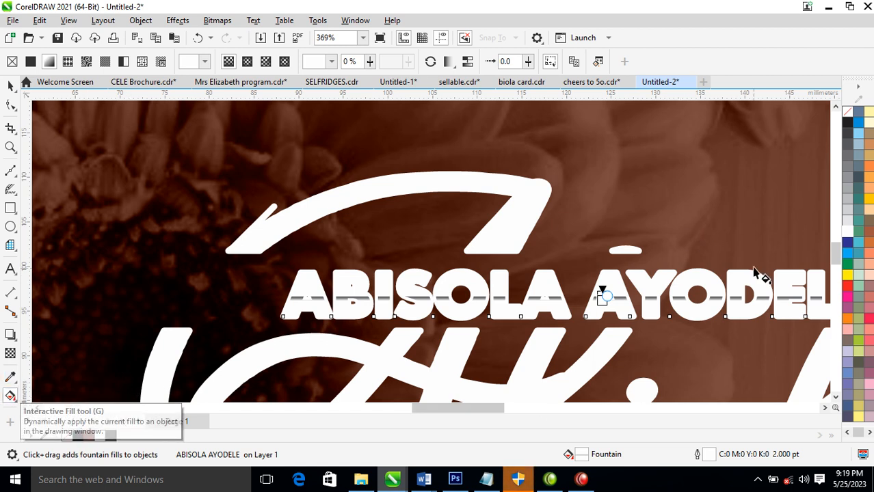
pyautogui.press('F2')
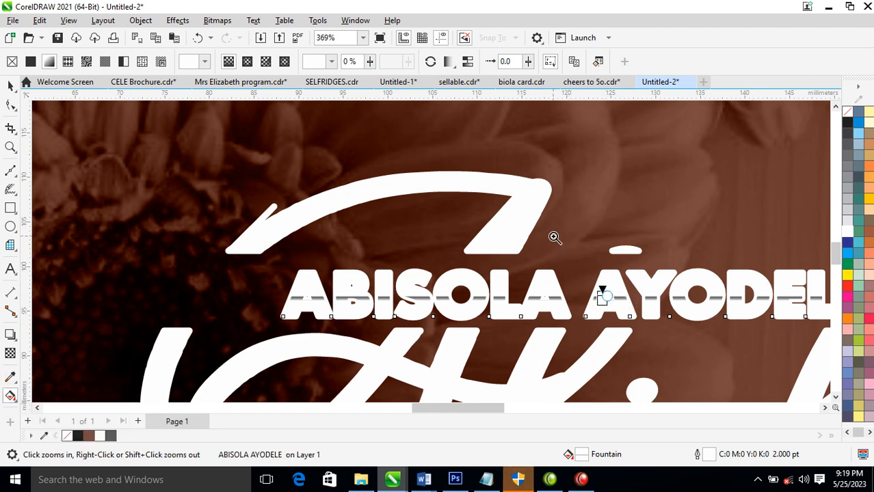
pyautogui.moveTo(555, 236); pyautogui.dragTo(569, 248)
pyautogui.press('F4')
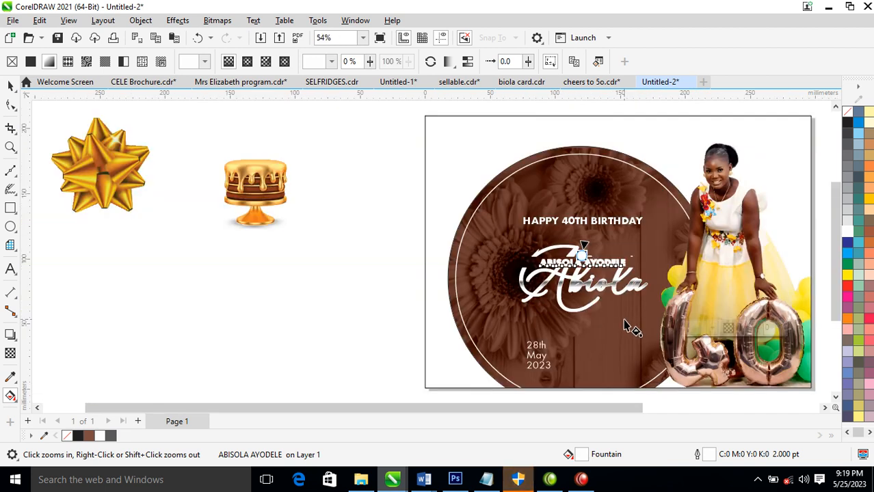
pyautogui.scroll(-1, 561, 250)
pyautogui.press('F2')
pyautogui.click(561, 248)
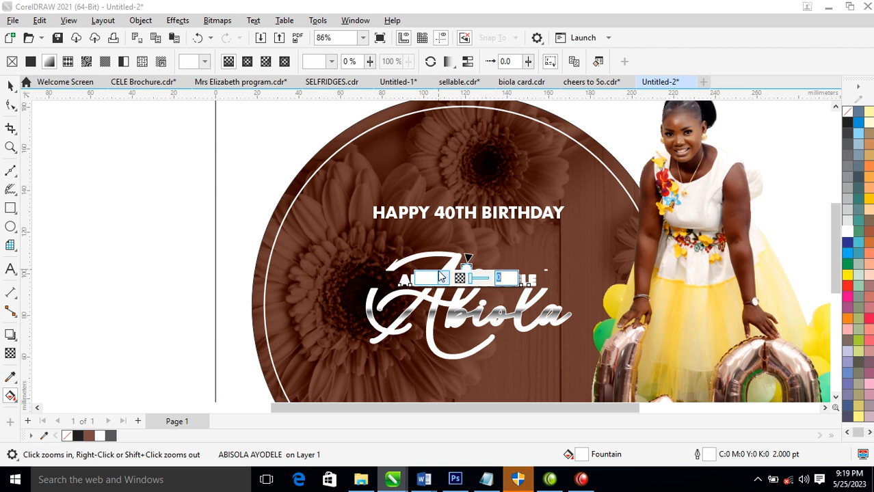
pyautogui.moveTo(431, 248); pyautogui.dragTo(526, 305)
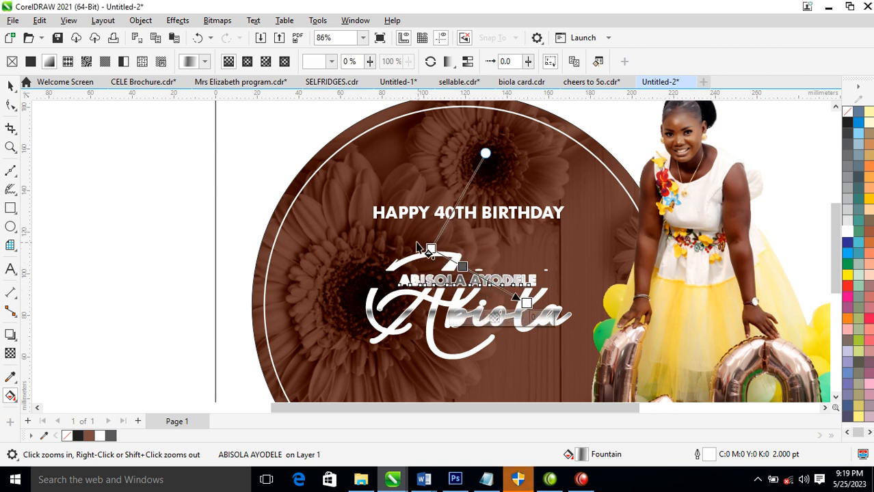
pyautogui.moveTo(431, 248); pyautogui.dragTo(523, 293)
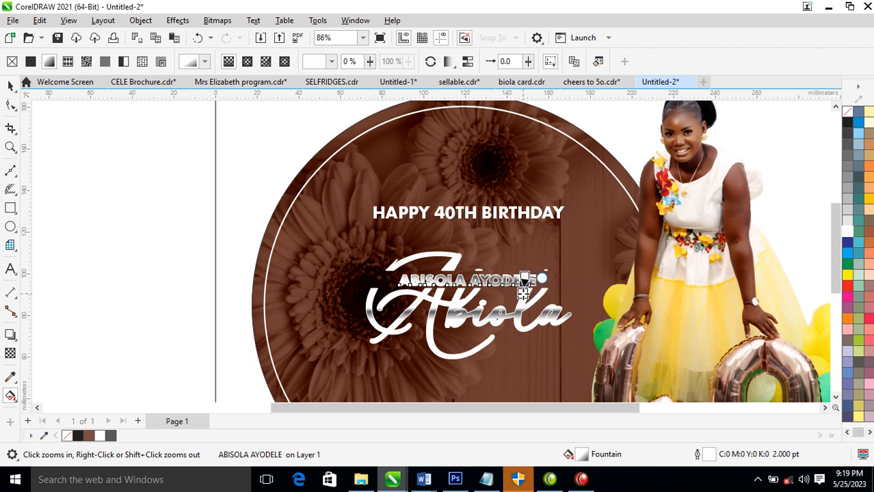
pyautogui.press('space')
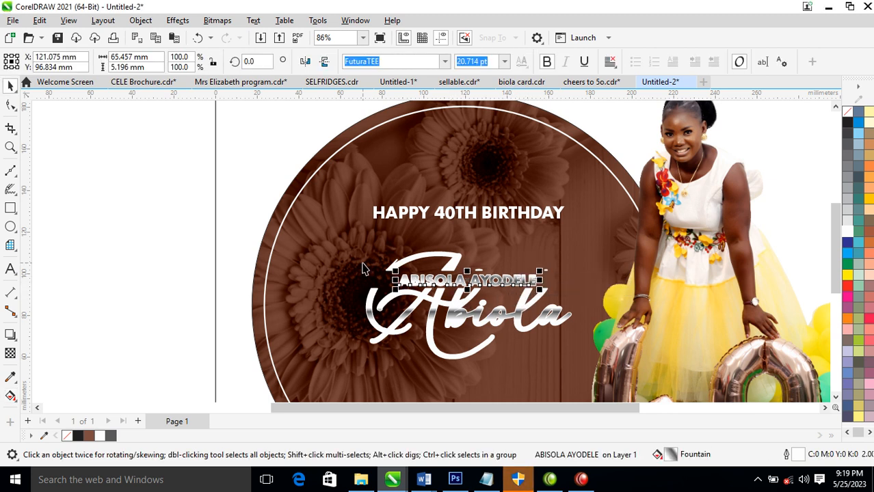
# Straighten the given names' fountain fill to vertical within the letter height, with the dark grey node at 45%.
pyautogui.press('z')
pyautogui.moveTo(355, 242); pyautogui.dragTo(570, 325)
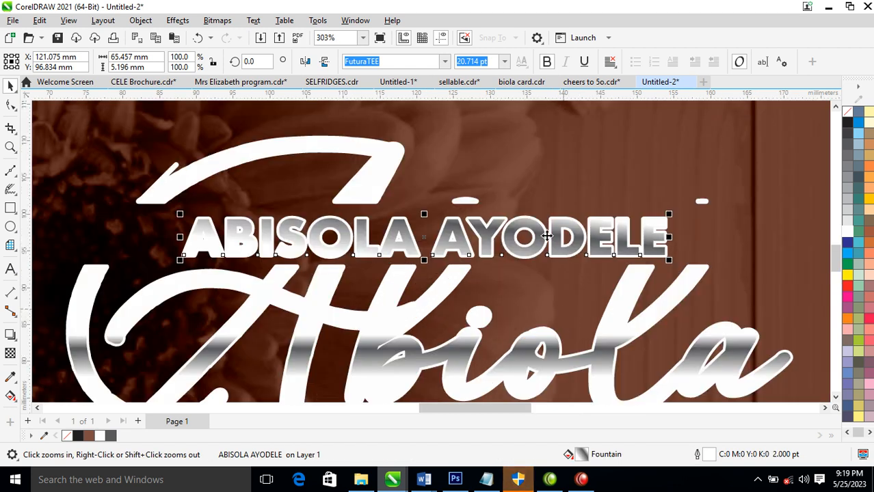
pyautogui.press('g')
pyautogui.moveTo(621, 286); pyautogui.dragTo(627, 255)
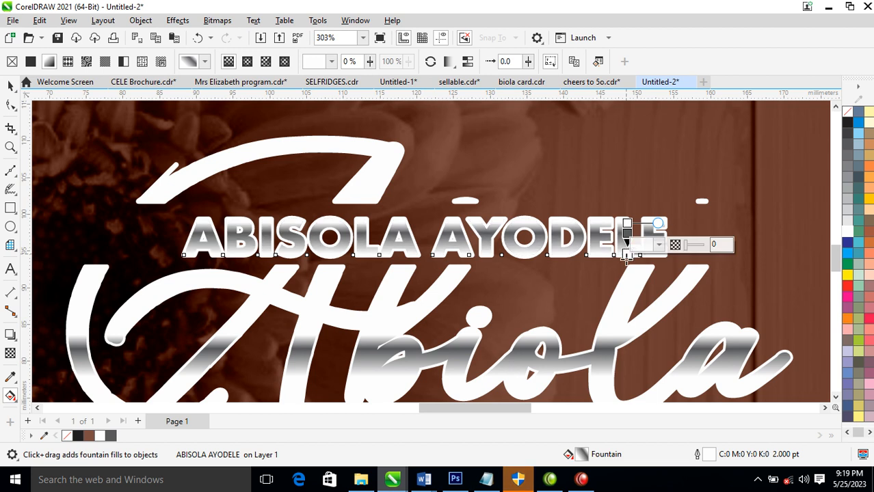
pyautogui.click(627, 253)
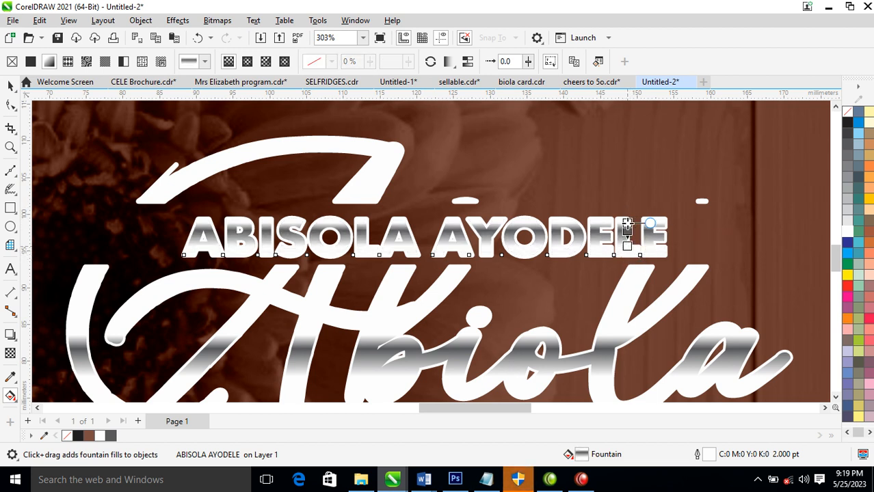
pyautogui.click(627, 233)
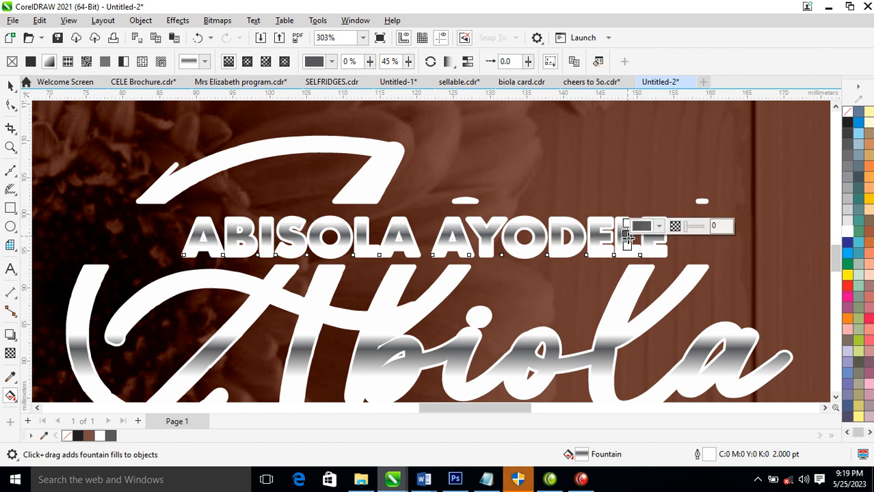
pyautogui.press('space')
# Group the given names text with the script last name.
pyautogui.scroll(-5, 622, 248)
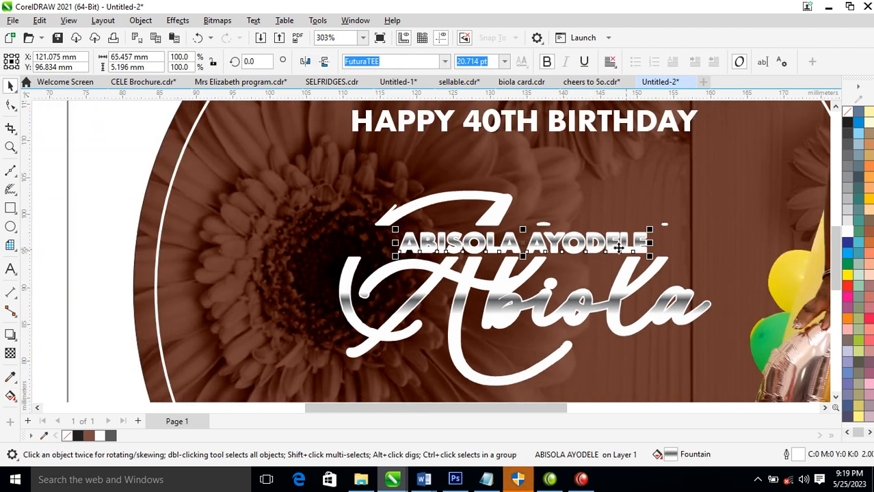
pyautogui.press('F2')
pyautogui.moveTo(380, 180); pyautogui.dragTo(654, 322)
pyautogui.moveTo(338, 204); pyautogui.dragTo(654, 355)
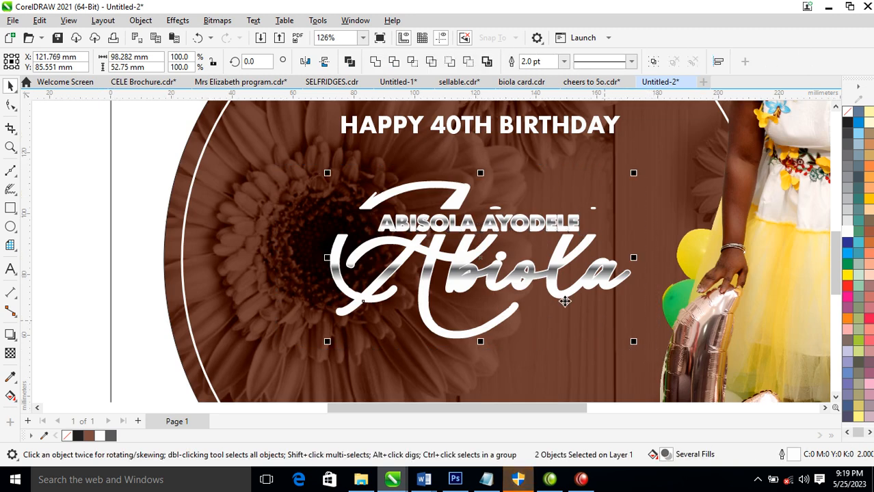
pyautogui.hotkey('ctrl', 'g')
# Add a black Multiply drop shadow falling down and slightly right of the grouped names, with 90 opacity and 15 feathering.
pyautogui.click(11, 333)
pyautogui.moveTo(479, 257); pyautogui.dragTo(513, 342)
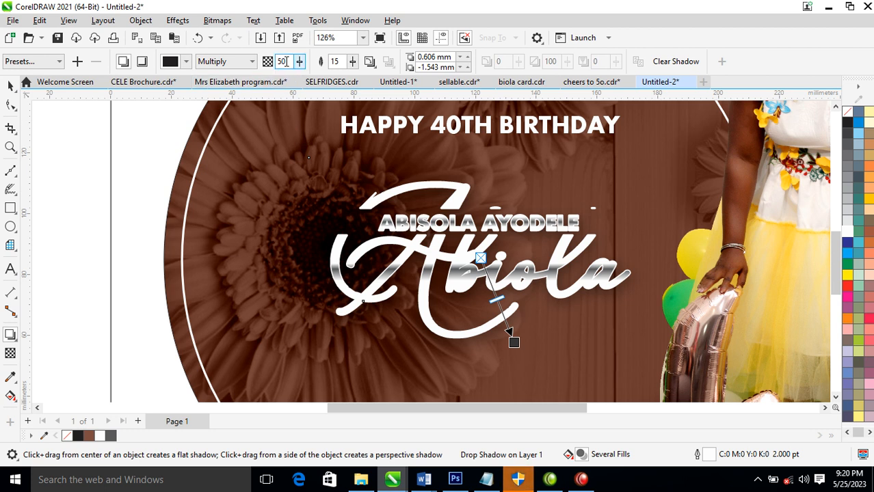
pyautogui.write('90')
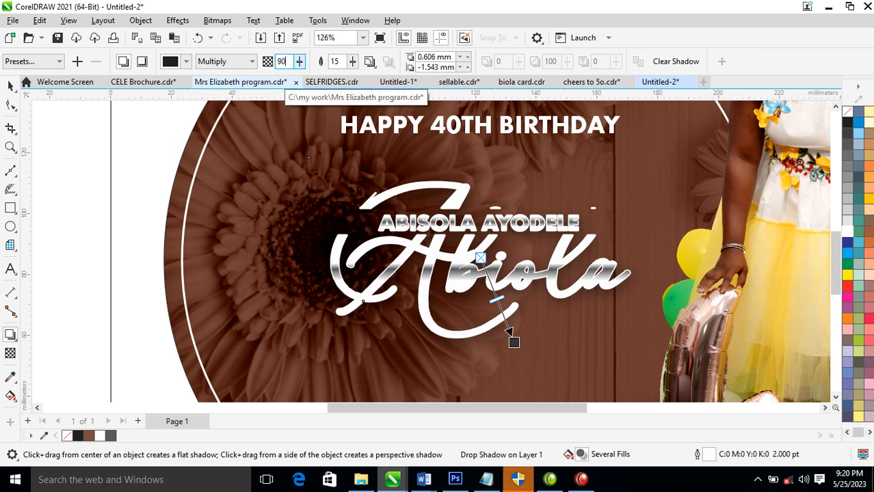
pyautogui.press('Return')
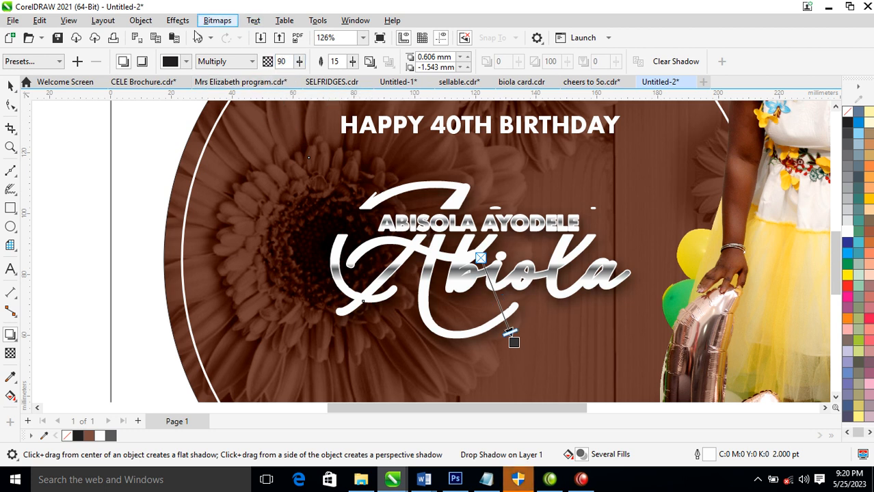
# Break the drop shadow apart from the grouped names.
pyautogui.click(151, 23)
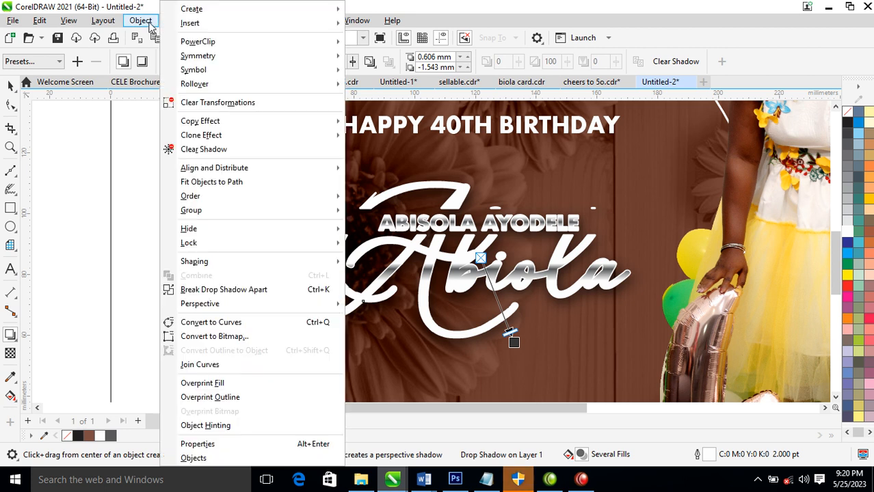
pyautogui.click(236, 290)
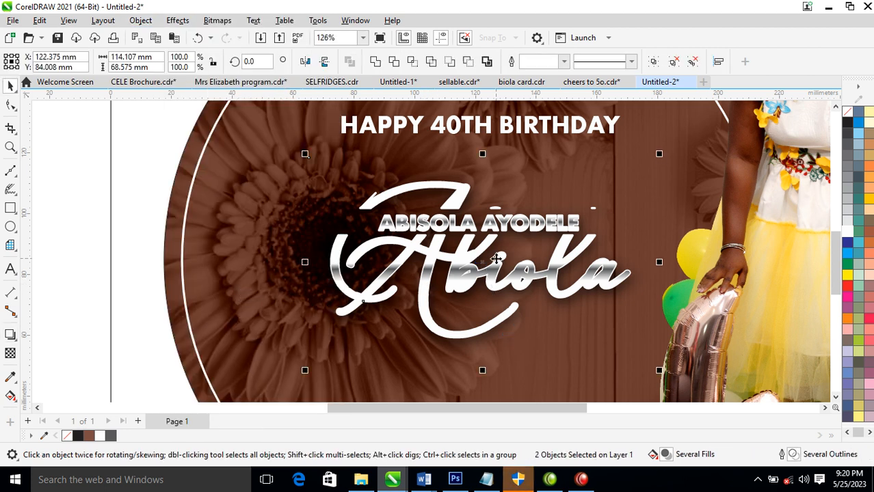
pyautogui.scroll(-5, 501, 253)
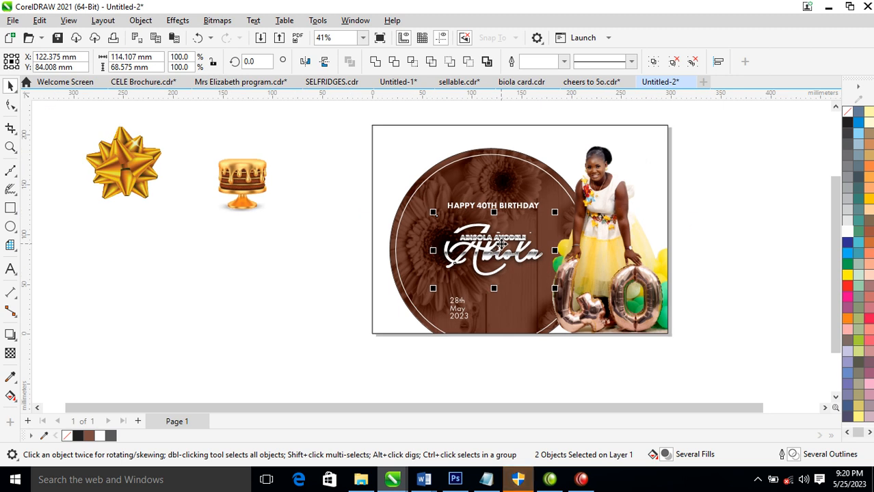
# Group the combined names with their separated drop shadow.
pyautogui.hotkey('ctrl', 'g')
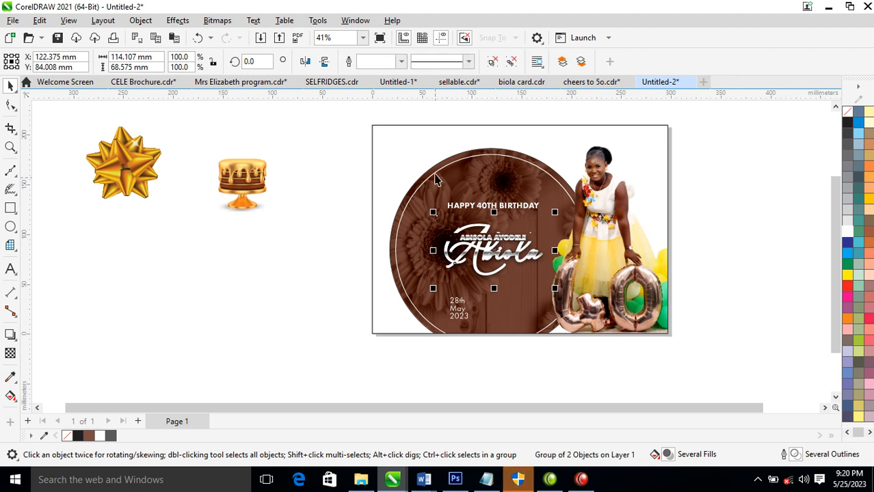
# Remove bold from the HAPPY 40TH BIRTHDAY heading and move it up near the top of the brown circle.
pyautogui.press('z')
pyautogui.moveTo(390, 133); pyautogui.dragTo(588, 277)
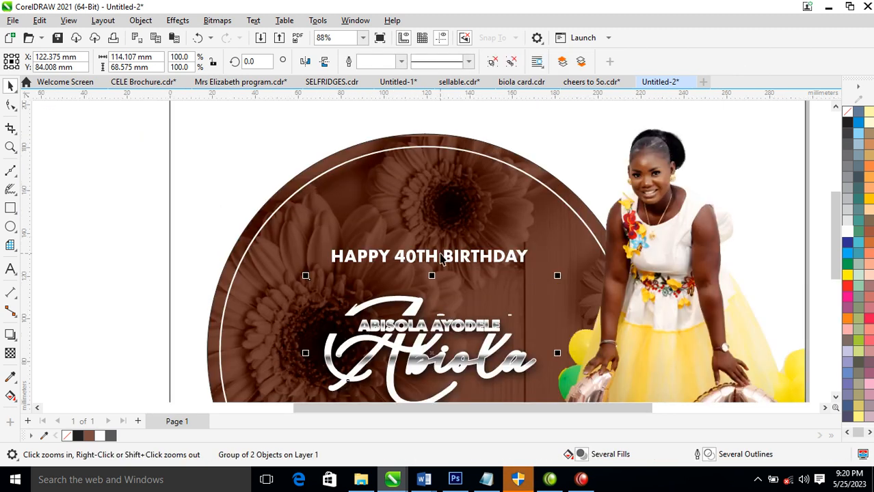
pyautogui.press('space')
pyautogui.click(462, 257)
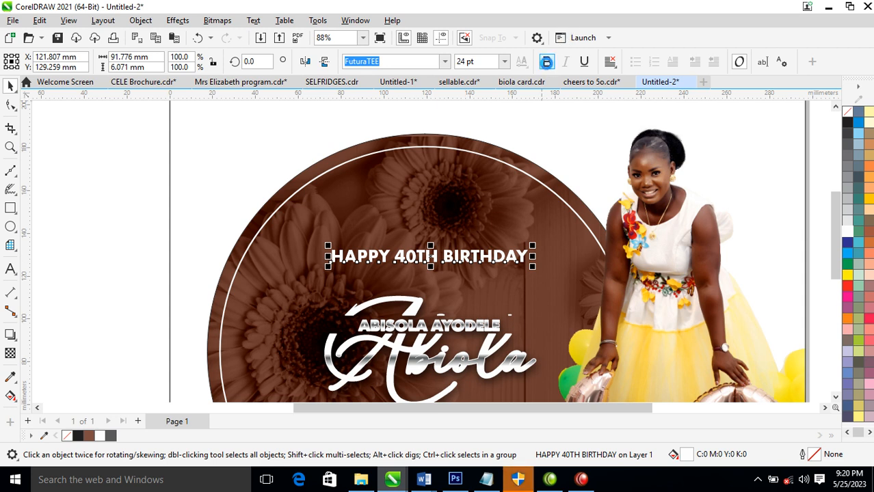
pyautogui.click(547, 63)
pyautogui.moveTo(448, 256); pyautogui.dragTo(468, 186)
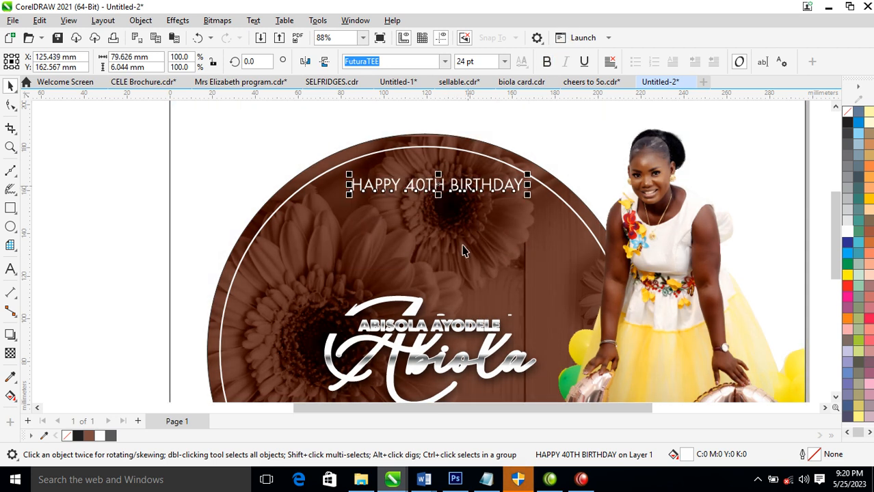
# Break the heading into separate words and stack 40TH and BIRTHDAY beneath HAPPY.
pyautogui.hotkey('ctrl', 'k')
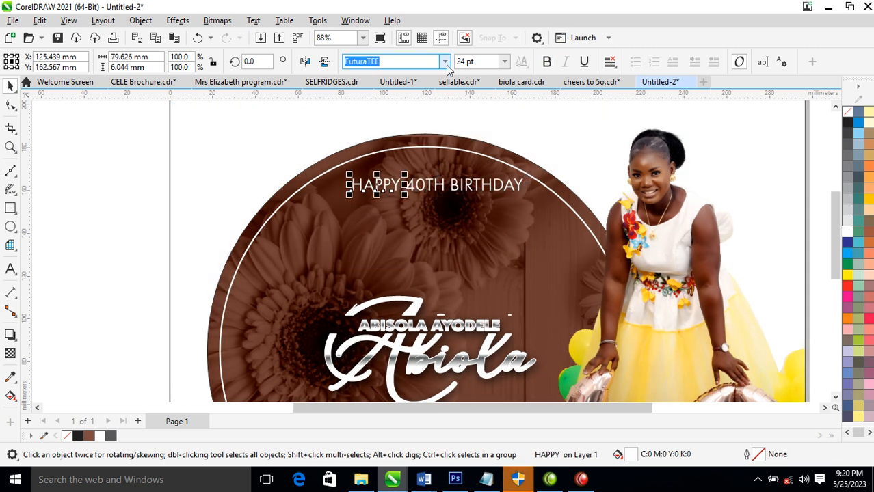
pyautogui.moveTo(497, 194); pyautogui.dragTo(417, 255)
pyautogui.moveTo(438, 191); pyautogui.dragTo(409, 238)
# Break 40TH into individual characters and delete everything except the 4.
pyautogui.moveTo(291, 161); pyautogui.dragTo(482, 286)
pyautogui.hotkey('ctrl', 'k')
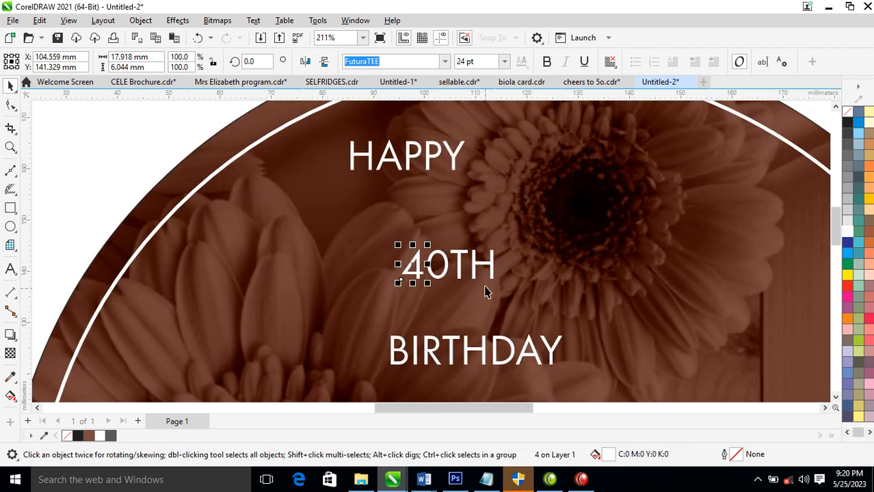
pyautogui.moveTo(423, 230); pyautogui.dragTo(517, 308)
pyautogui.press('Delete')
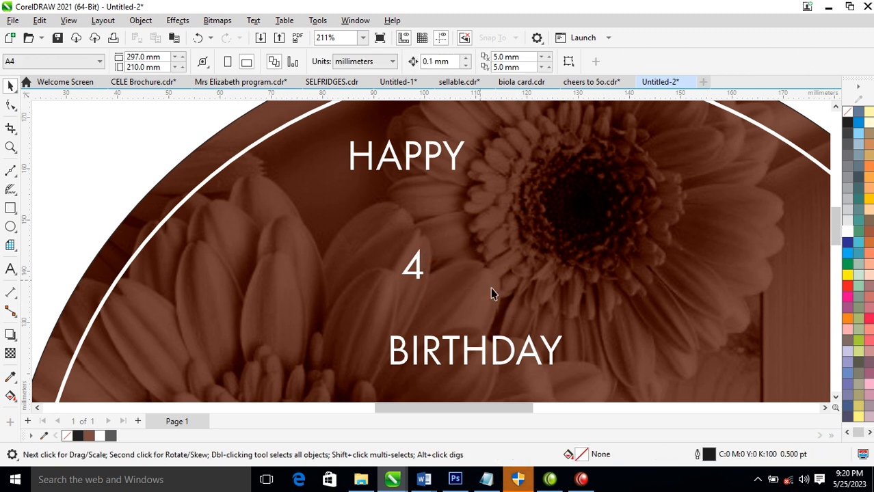
# Enlarge the 4 to about 26 mm high with a heavier weight, placing it between HAPPY and BIRTHDAY.
pyautogui.click(419, 262)
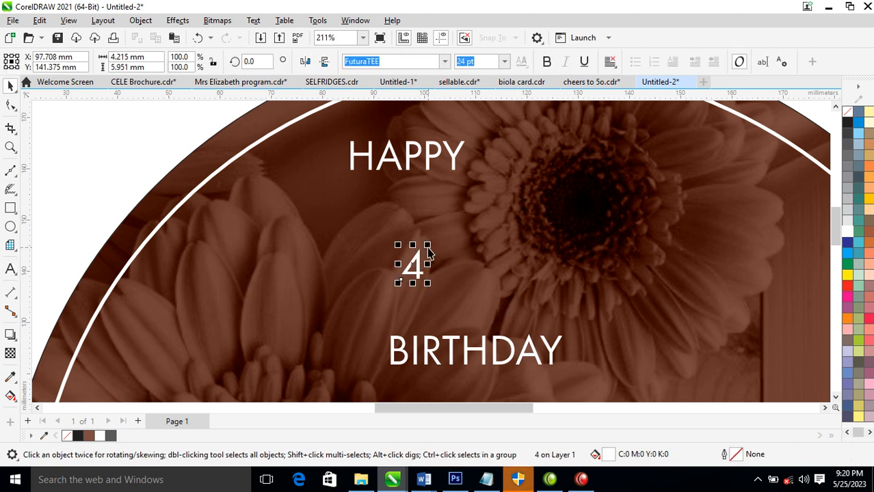
pyautogui.keyDown('shift'); pyautogui.click(507, 203); pyautogui.keyUp('shift')
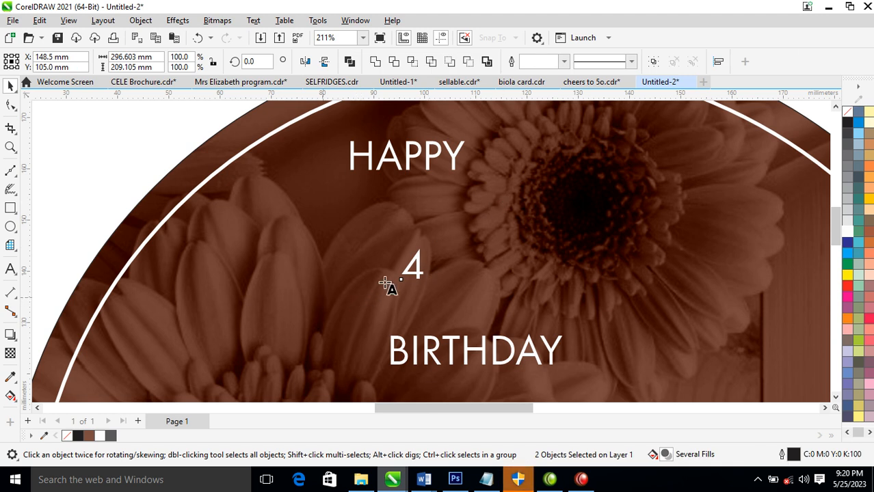
pyautogui.press('F8')
pyautogui.click(511, 357)
pyautogui.hotkey('ctrl', 'space')
pyautogui.click(416, 270)
pyautogui.moveTo(427, 289); pyautogui.dragTo(524, 351)
pyautogui.moveTo(437, 253); pyautogui.dragTo(438, 238)
# Draw a circle about 24 mm in diameter beside the 4 and add a smaller concentric copy inside it.
pyautogui.press('F7')
pyautogui.moveTo(457, 206); pyautogui.dragTo(586, 321)
pyautogui.press('space')
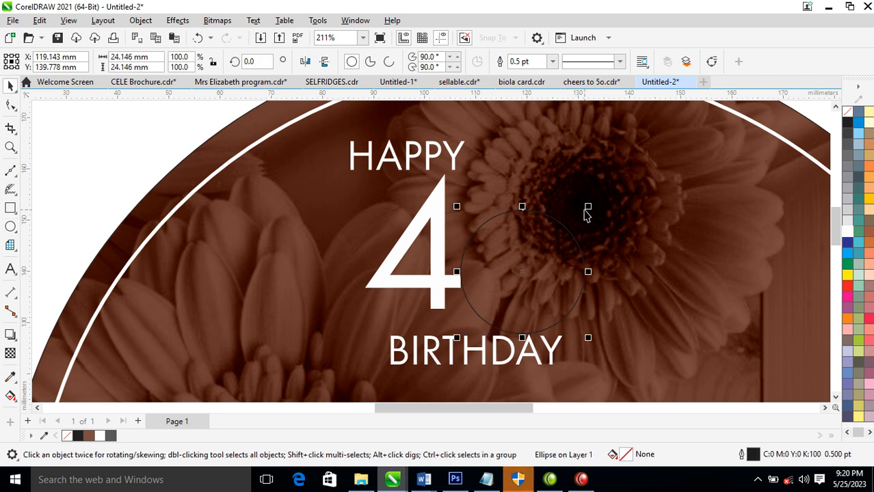
pyautogui.moveTo(588, 206)
pyautogui.mouseDown()
pyautogui.moveTo(585, 242)
pyautogui.moveTo(593, 221)
pyautogui.mouseUp()
pyautogui.rightClick(593, 221)
# Combine the two circles into a white-filled ring and position it overlapping the crossbar of the 4 as the zero.
pyautogui.doubleClick(480, 205)
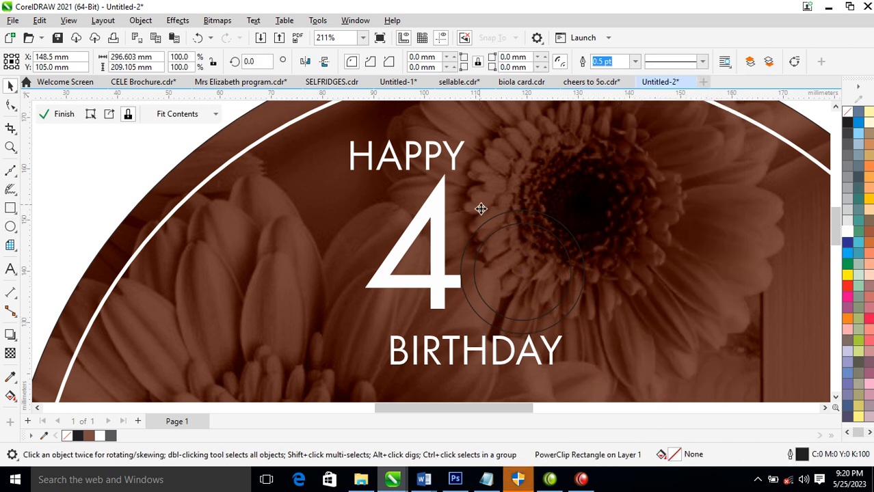
pyautogui.click(89, 185)
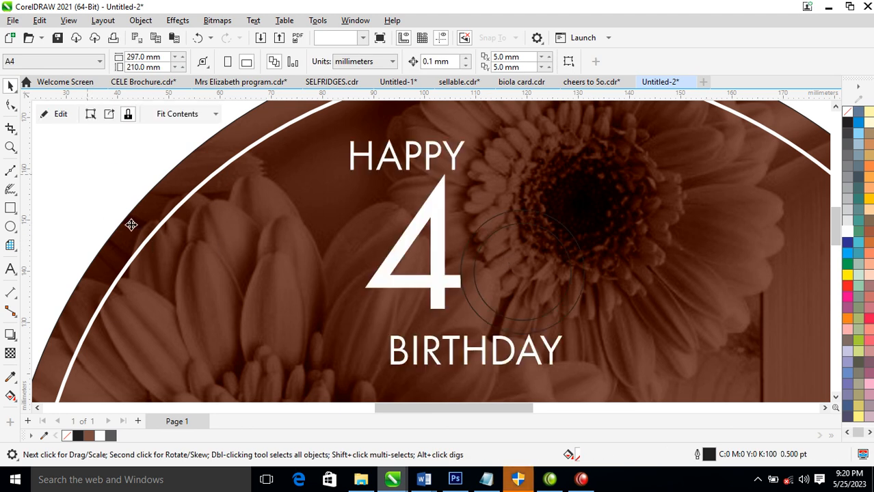
pyautogui.click(498, 215)
pyautogui.moveTo(479, 225); pyautogui.dragTo(632, 353)
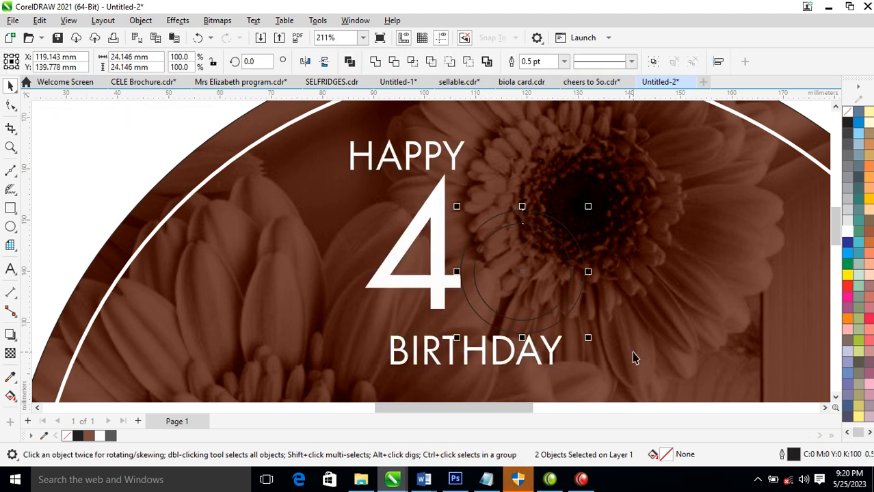
pyautogui.hotkey('ctrl', 'l')
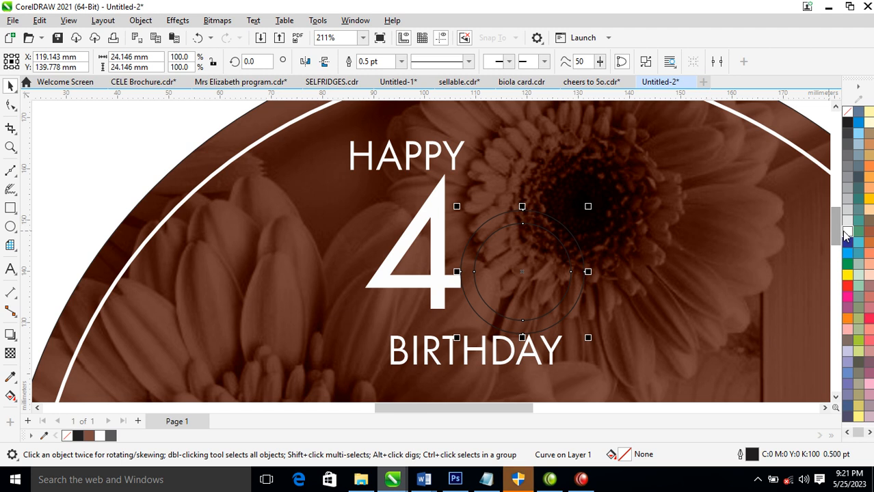
pyautogui.click(846, 231)
pyautogui.moveTo(551, 228); pyautogui.dragTo(535, 248)
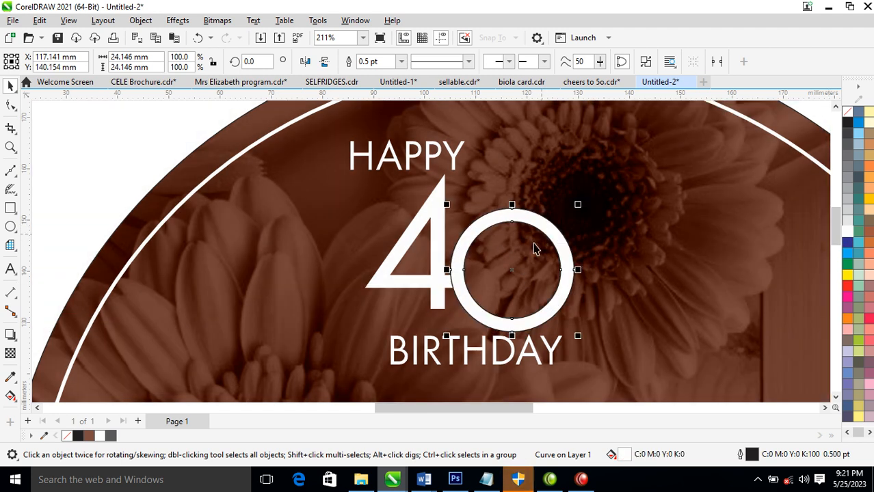
# Trim the 4 with the overlapping ring, and scale the ring about its centre to 93.8% to leave a gap.
pyautogui.keyDown('shift'); pyautogui.click(435, 290); pyautogui.keyUp('shift')
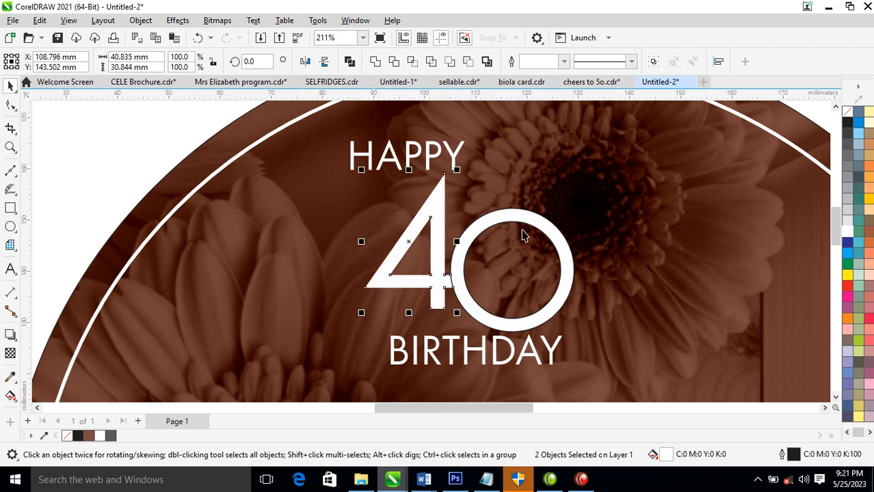
pyautogui.click(394, 62)
pyautogui.moveTo(576, 205); pyautogui.dragTo(573, 209)
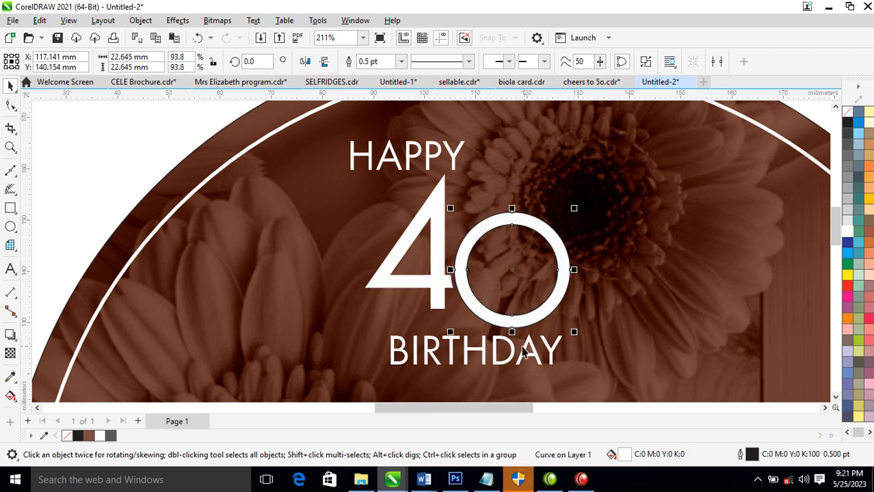
# Reduce BIRTHDAY to about 14.8 pt and widen its letter spacing so it spans beneath the 40.
pyautogui.click(556, 352)
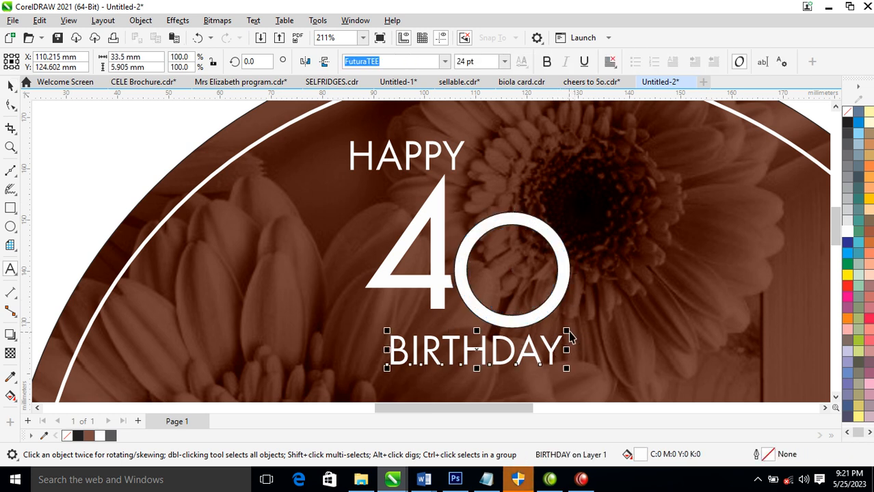
pyautogui.moveTo(567, 333); pyautogui.dragTo(500, 342)
pyautogui.click(10, 104)
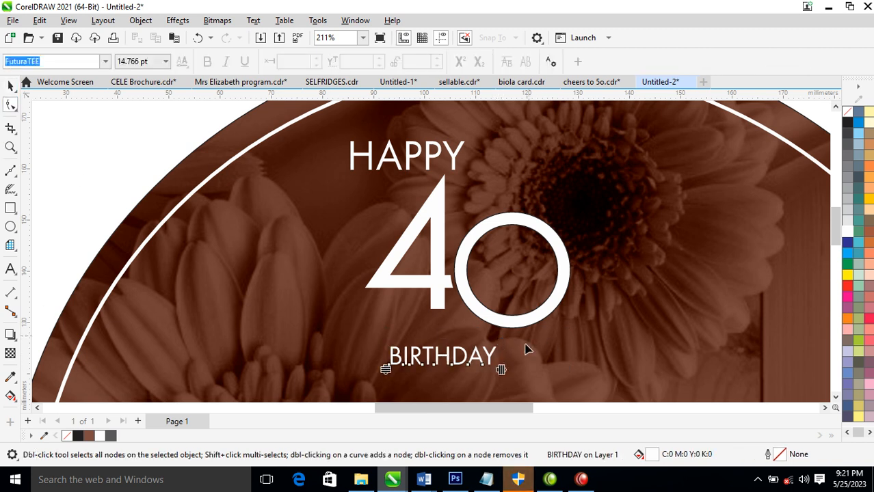
pyautogui.moveTo(503, 370); pyautogui.dragTo(609, 365)
# Combine the 4 and the ring into a single curve.
pyautogui.press('space')
pyautogui.click(443, 286)
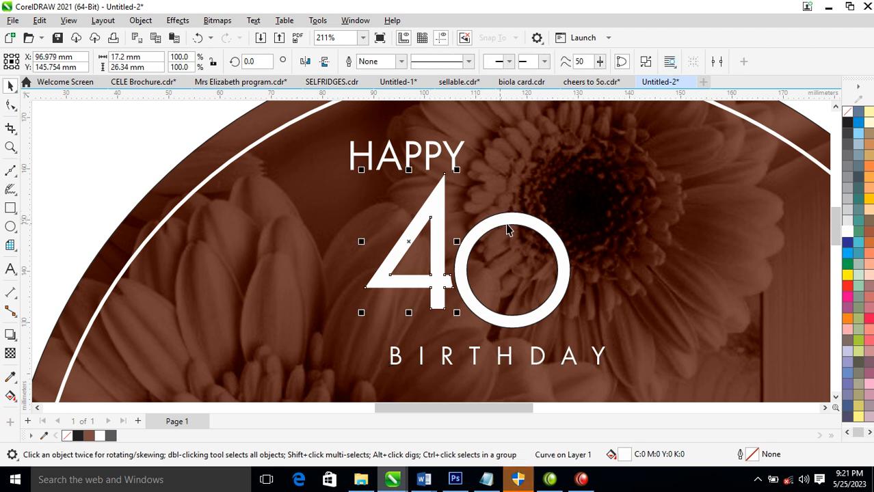
pyautogui.keyDown('shift'); pyautogui.click(513, 224); pyautogui.keyUp('shift')
pyautogui.hotkey('ctrl', 'l')
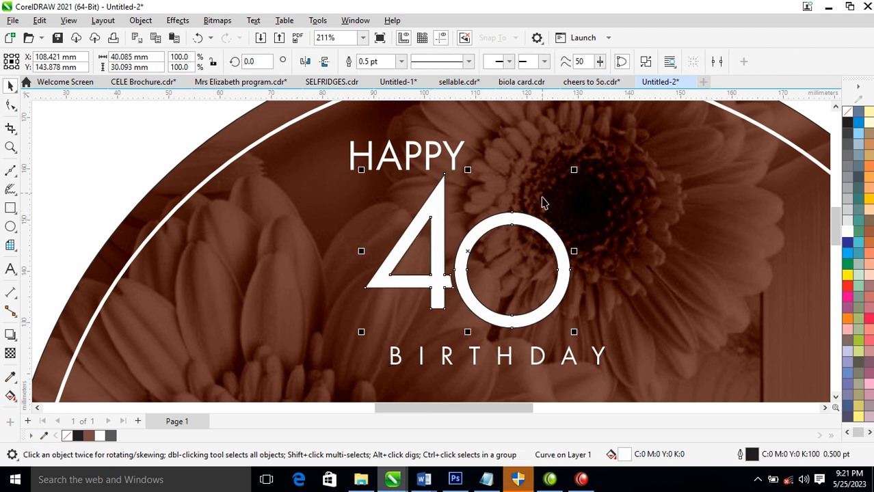
# Reduce HAPPY to about 16.7 pt and widen its letter spacing to match the width of BIRTHDAY.
pyautogui.click(459, 156)
pyautogui.moveTo(471, 140); pyautogui.dragTo(570, 177)
pyautogui.click(10, 103)
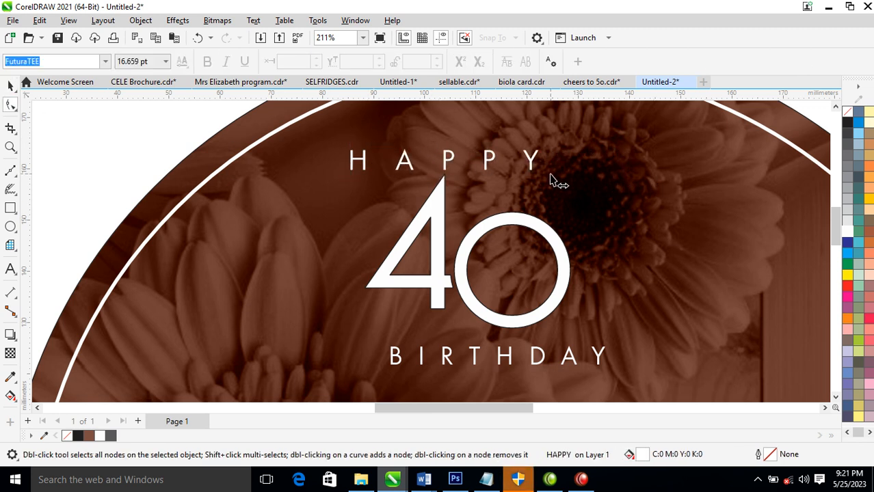
# Align HAPPY, the 40 and BIRTHDAY on a common vertical centre line.
pyautogui.press('space')
pyautogui.moveTo(307, 131); pyautogui.dragTo(682, 387)
pyautogui.press('c')
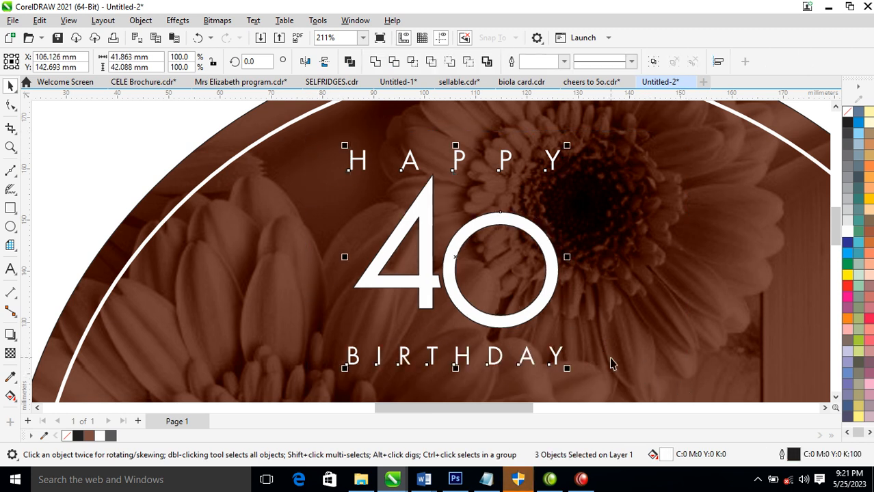
# Copy the script name's metallic gradient fill onto the 40.
pyautogui.scroll(-4, 575, 322)
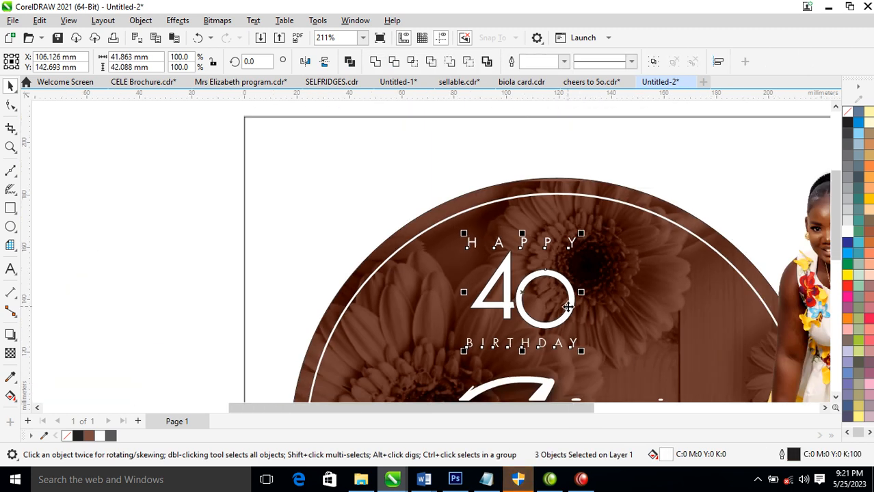
pyautogui.press('z')
pyautogui.scroll(-1, 479, 308)
pyautogui.click(579, 317)
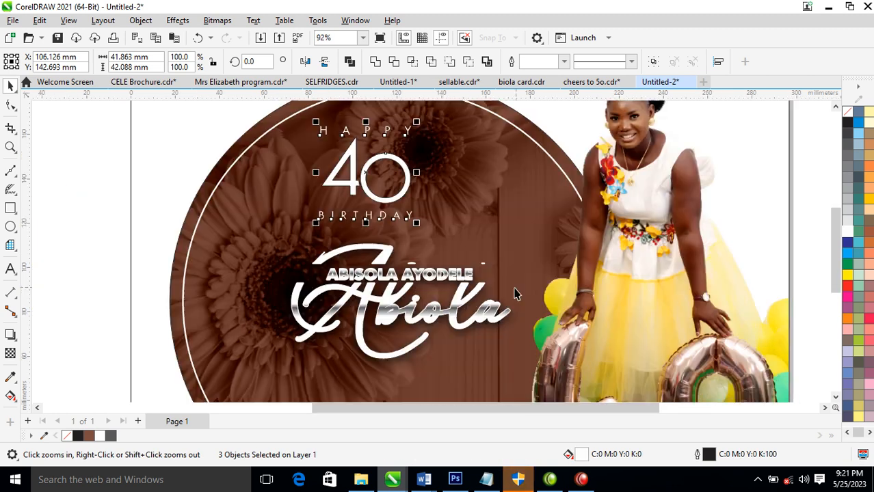
pyautogui.moveTo(463, 306); pyautogui.dragTo(424, 175)
pyautogui.click(474, 239)
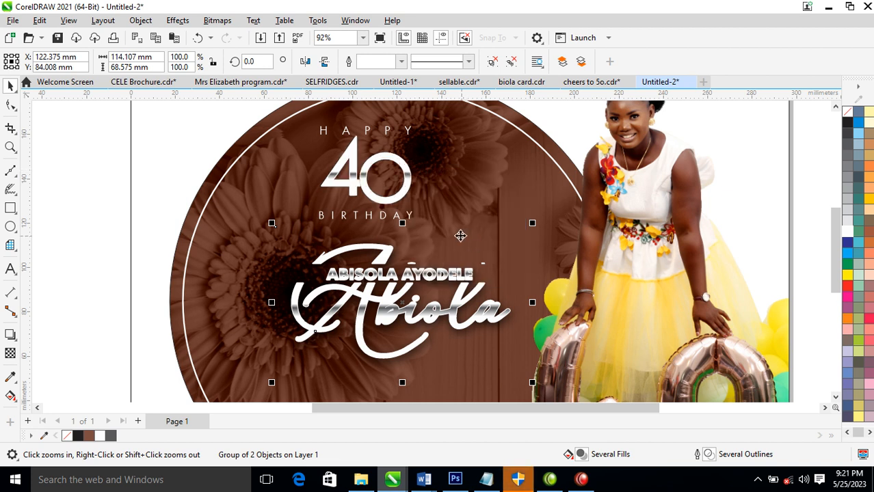
# Group HAPPY, the 40 and BIRTHDAY, and shift the group slightly right and up above the names.
pyautogui.moveTo(284, 123); pyautogui.dragTo(438, 238)
pyautogui.hotkey('ctrl', 'g')
pyautogui.moveTo(397, 202)
pyautogui.mouseDown()
pyautogui.moveTo(417, 183)
pyautogui.moveTo(402, 200)
pyautogui.mouseUp()
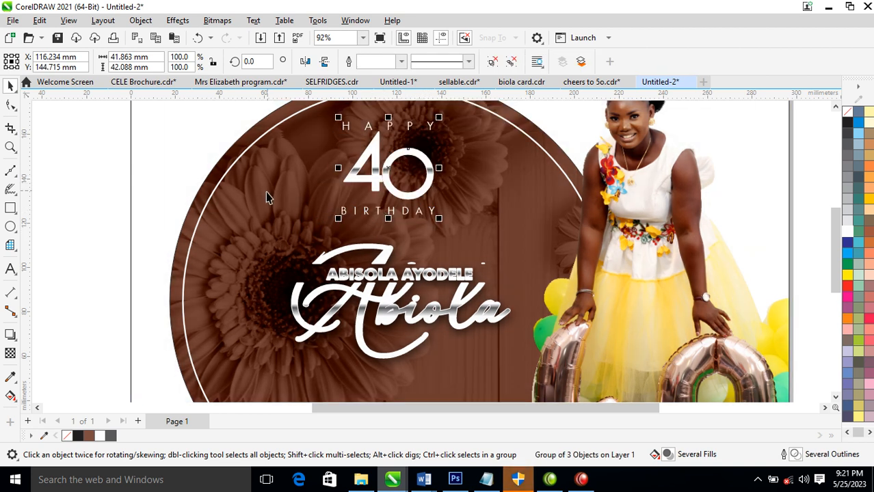
# Add a black Multiply drop shadow falling down and slightly right of the birthday heading group, with 50 opacity and 15 feathering.
pyautogui.click(10, 334)
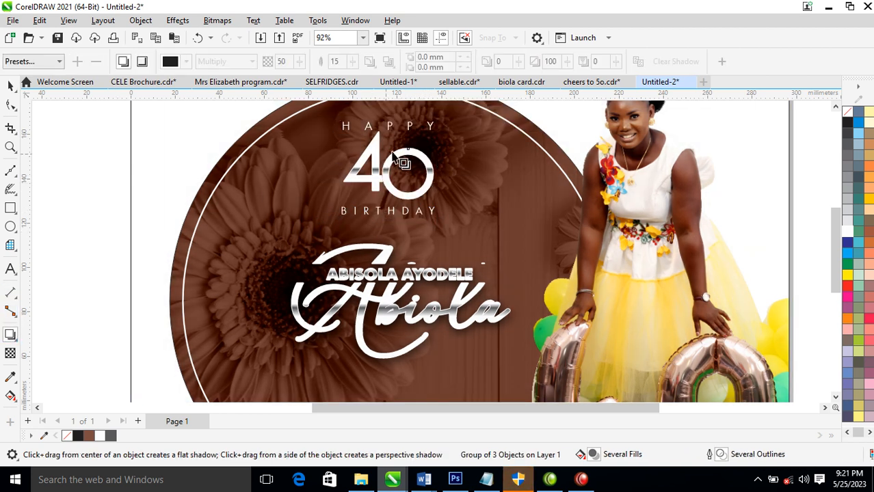
pyautogui.moveTo(388, 167); pyautogui.dragTo(400, 216)
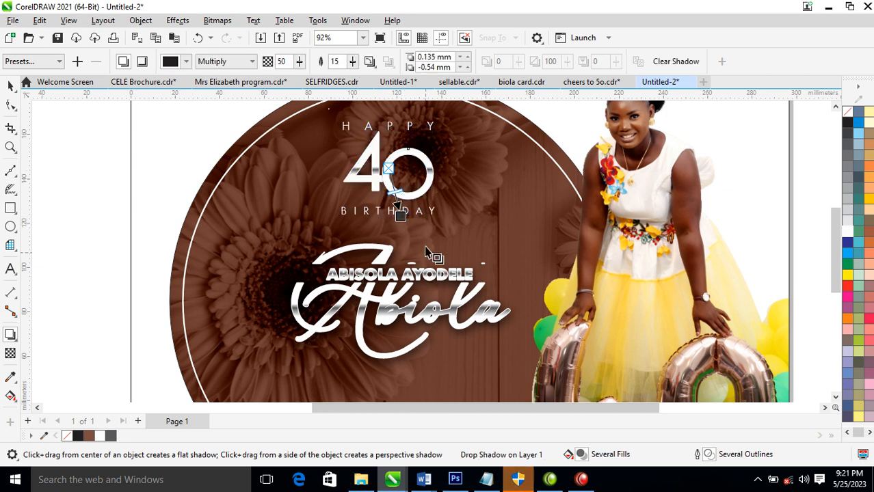
# Break the drop shadow apart from the birthday heading and group the two objects together.
pyautogui.click(140, 20)
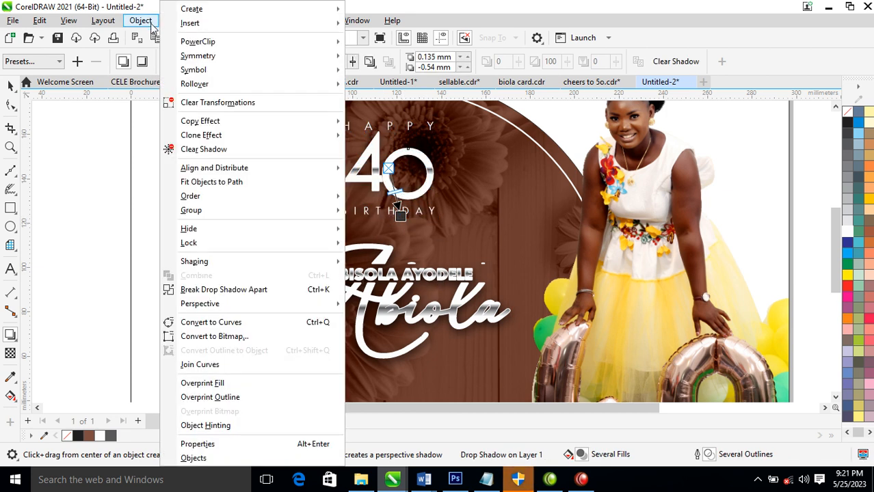
pyautogui.click(253, 293)
pyautogui.press('space')
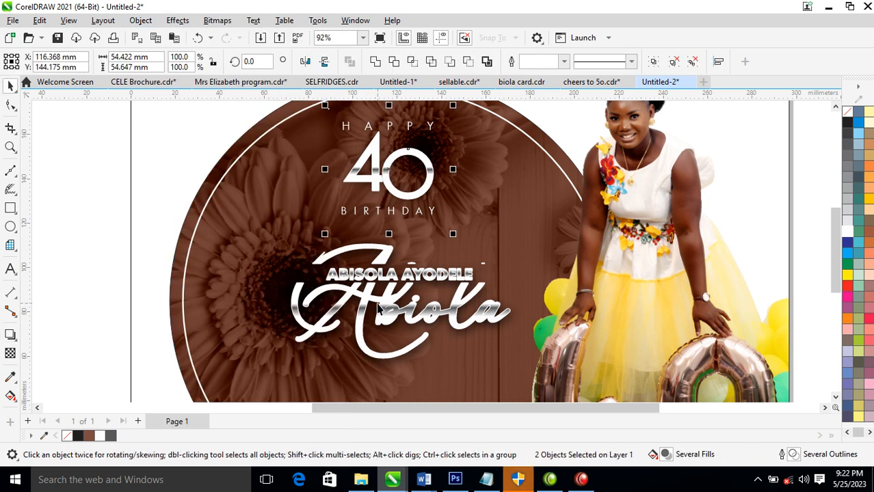
pyautogui.hotkey('ctrl', 'g')
# Enlarge the 28th May 2023 date text and reposition it below the left part of the names.
pyautogui.scroll(-5, 378, 306)
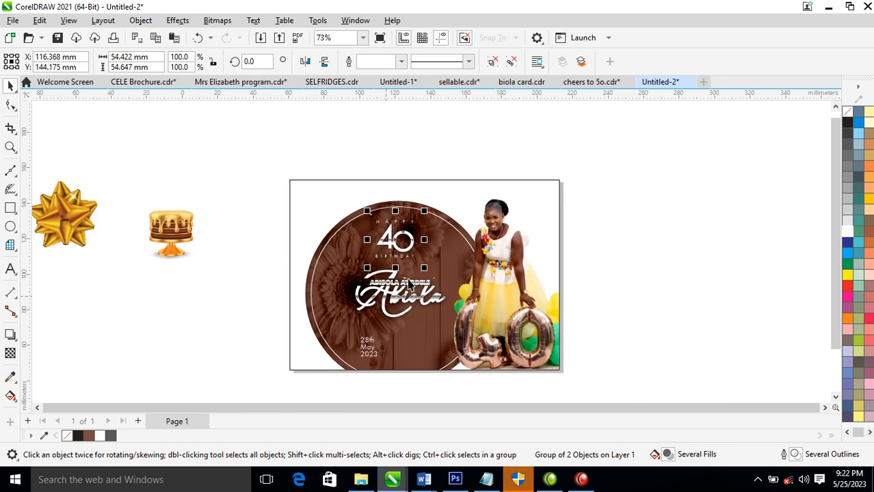
pyautogui.press('z')
pyautogui.moveTo(302, 185); pyautogui.dragTo(575, 377)
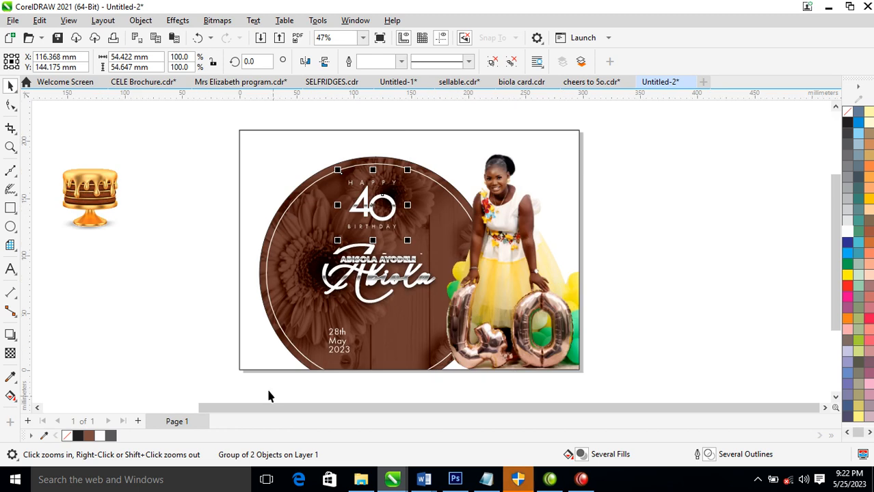
pyautogui.press('space')
pyautogui.moveTo(344, 339); pyautogui.dragTo(336, 320)
pyautogui.moveTo(352, 349); pyautogui.dragTo(360, 359)
# Enlarge the grouped names to about 143 mm wide and shift them slightly downward, clear of the birthday heading.
pyautogui.click(413, 279)
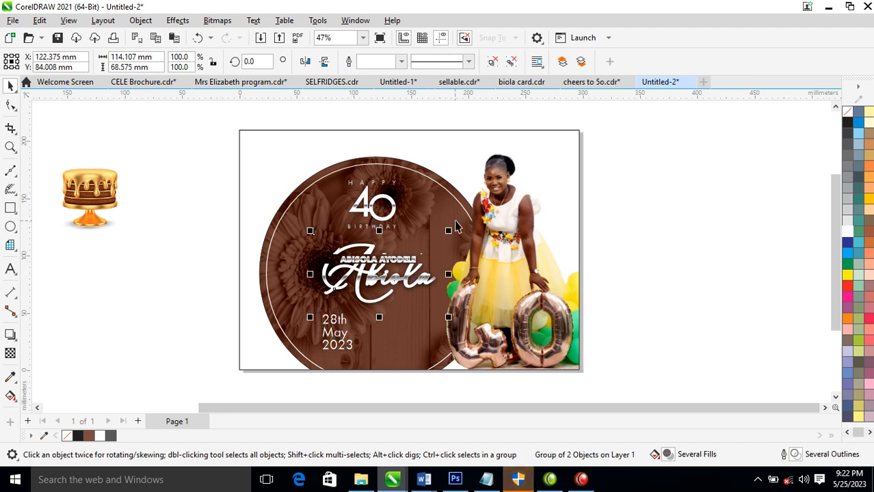
pyautogui.moveTo(452, 232); pyautogui.dragTo(461, 227)
pyautogui.moveTo(468, 221); pyautogui.dragTo(468, 222)
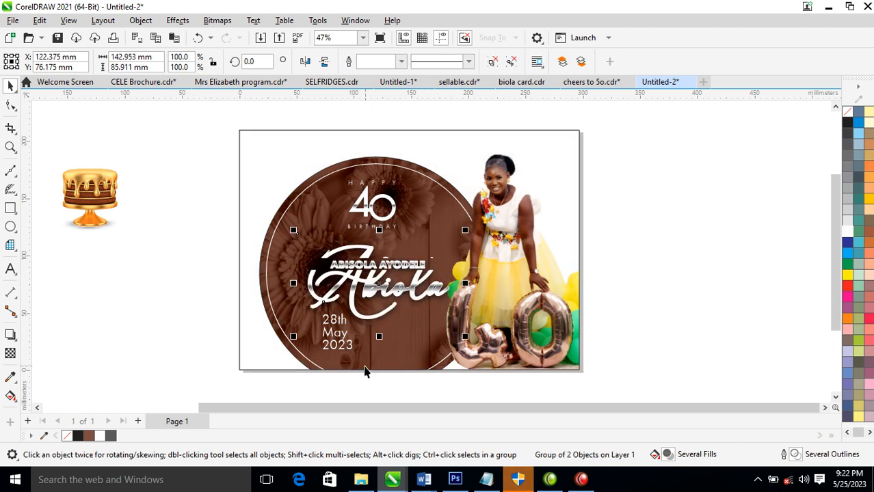
# Shift the date text slightly down and PowerClip a copy of the cake inside the page frame at its lower-left corner.
pyautogui.moveTo(349, 352); pyautogui.dragTo(351, 361)
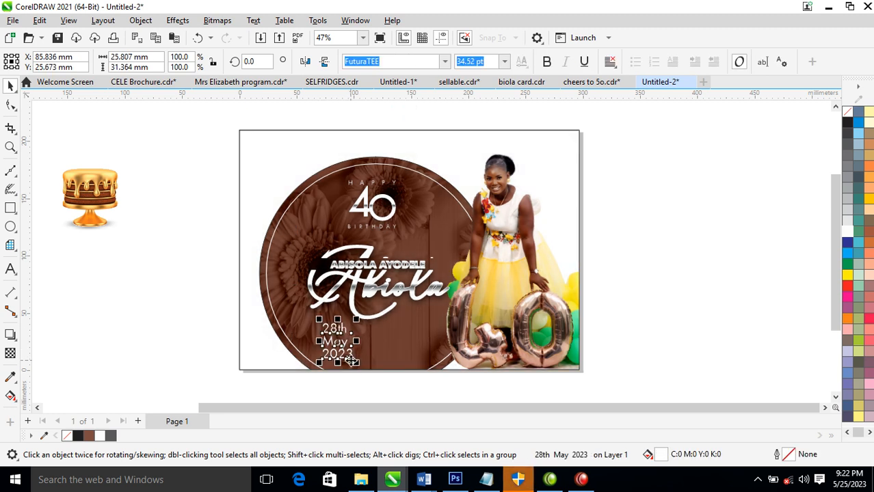
pyautogui.moveTo(104, 186); pyautogui.dragTo(288, 162)
pyautogui.rightClick(485, 330)
pyautogui.click(484, 316)
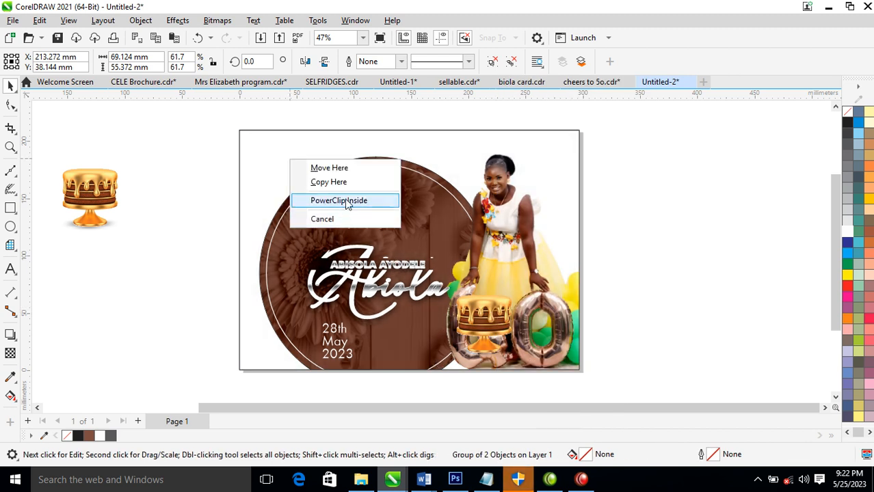
pyautogui.click(318, 199)
pyautogui.keyDown('ctrl'); pyautogui.click(291, 162); pyautogui.keyUp('ctrl')
pyautogui.moveTo(291, 163); pyautogui.dragTo(290, 350)
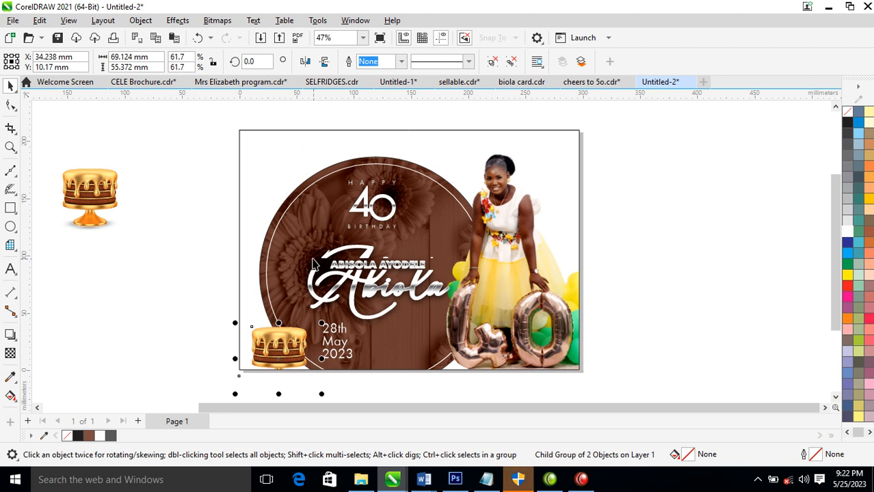
# PowerClip a copy of the gold ribbon bow inside the page frame, over the upper part of the celebrant's photo.
pyautogui.scroll(-2, 313, 260)
pyautogui.press('z')
pyautogui.moveTo(109, 165); pyautogui.dragTo(497, 312)
pyautogui.moveTo(89, 212); pyautogui.dragTo(669, 182)
pyautogui.rightClick(681, 386)
pyautogui.press('Escape')
pyautogui.click(684, 220)
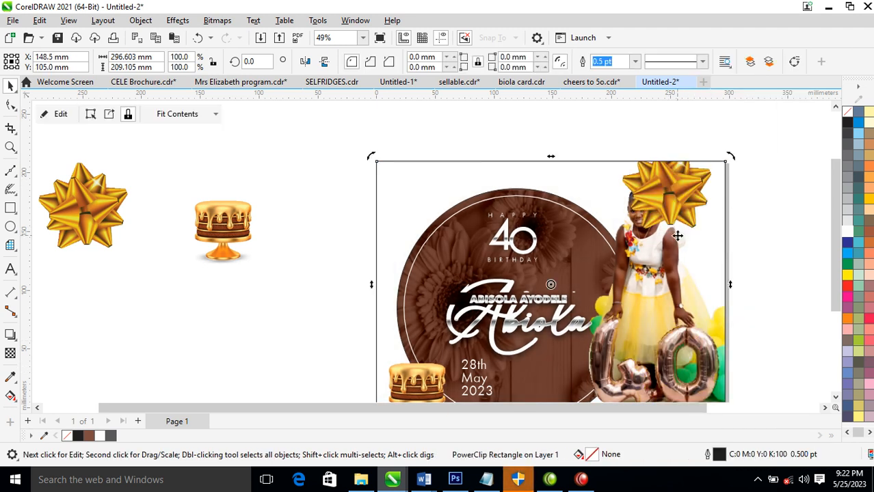
# Move the clipped bow to the page's bottom edge beside the balloons and place a duplicate on the circle, left of the birthday heading.
pyautogui.click(684, 219)
pyautogui.moveTo(684, 219); pyautogui.dragTo(494, 257)
pyautogui.rightClick(483, 240)
# Edit the PowerClip contents to shrink the gold bow beside the 40 heading to about 26 mm wide, and finish editing.
pyautogui.doubleClick(454, 235)
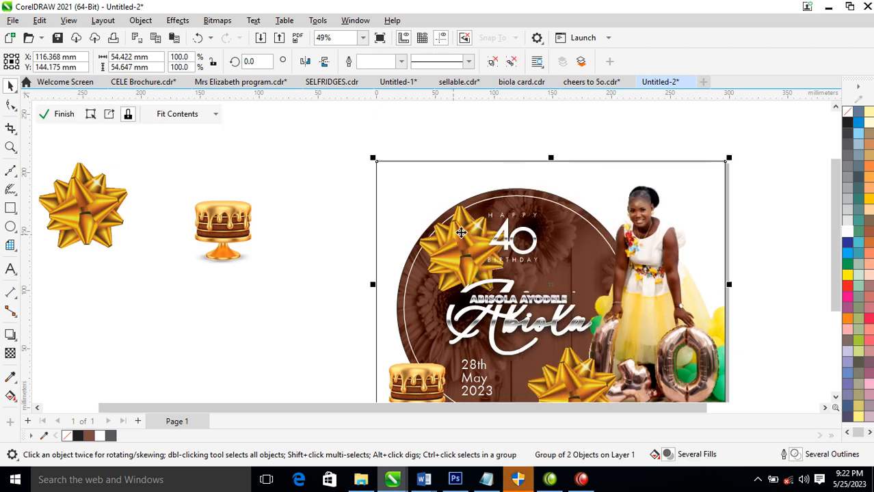
pyautogui.click(499, 236)
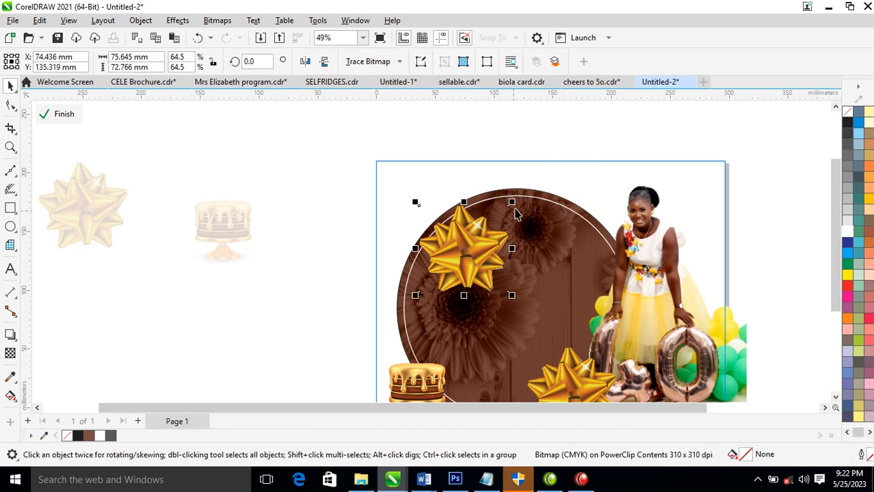
pyautogui.moveTo(517, 205); pyautogui.dragTo(504, 237)
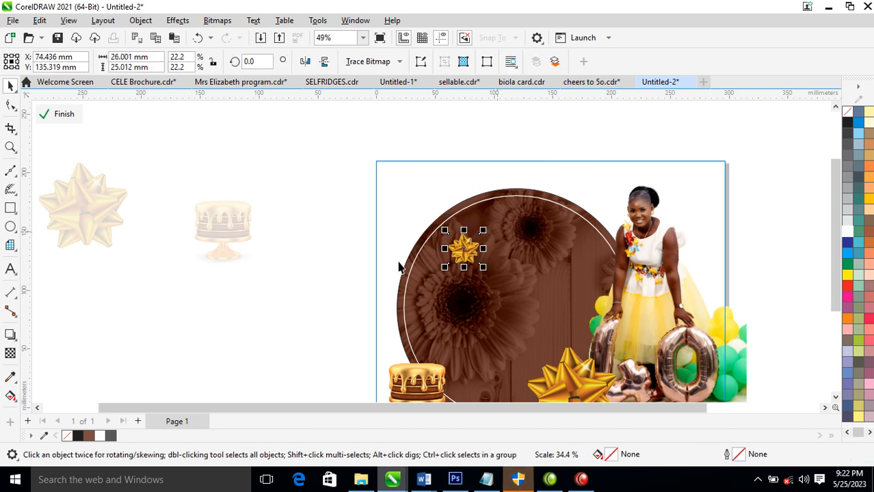
pyautogui.keyDown('ctrl'); pyautogui.click(317, 191); pyautogui.keyUp('ctrl')
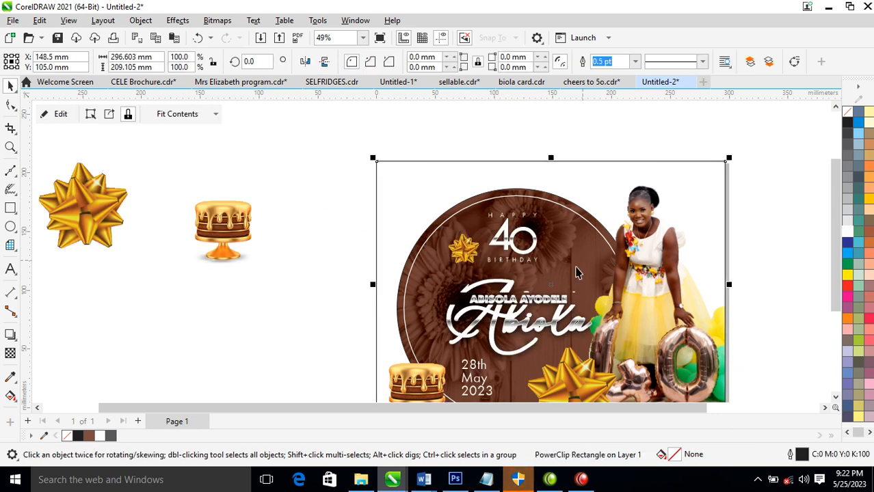
pyautogui.scroll(-2, 579, 255)
pyautogui.moveTo(403, 176); pyautogui.dragTo(707, 355)
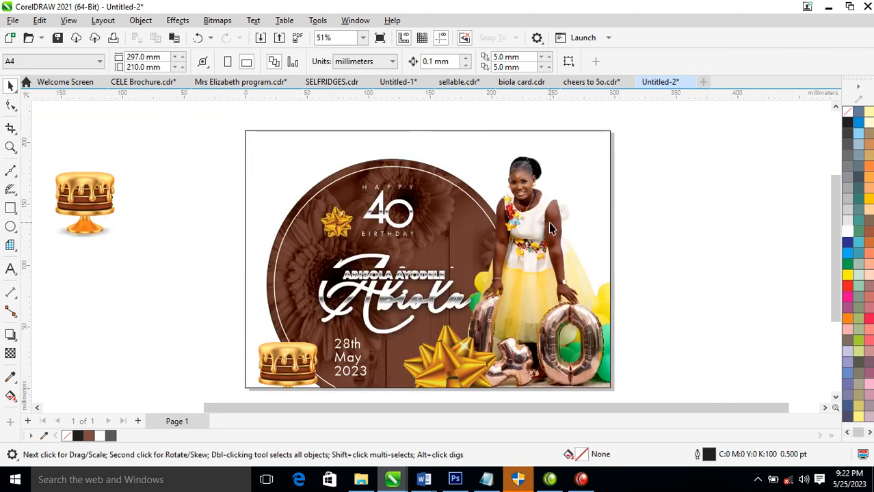